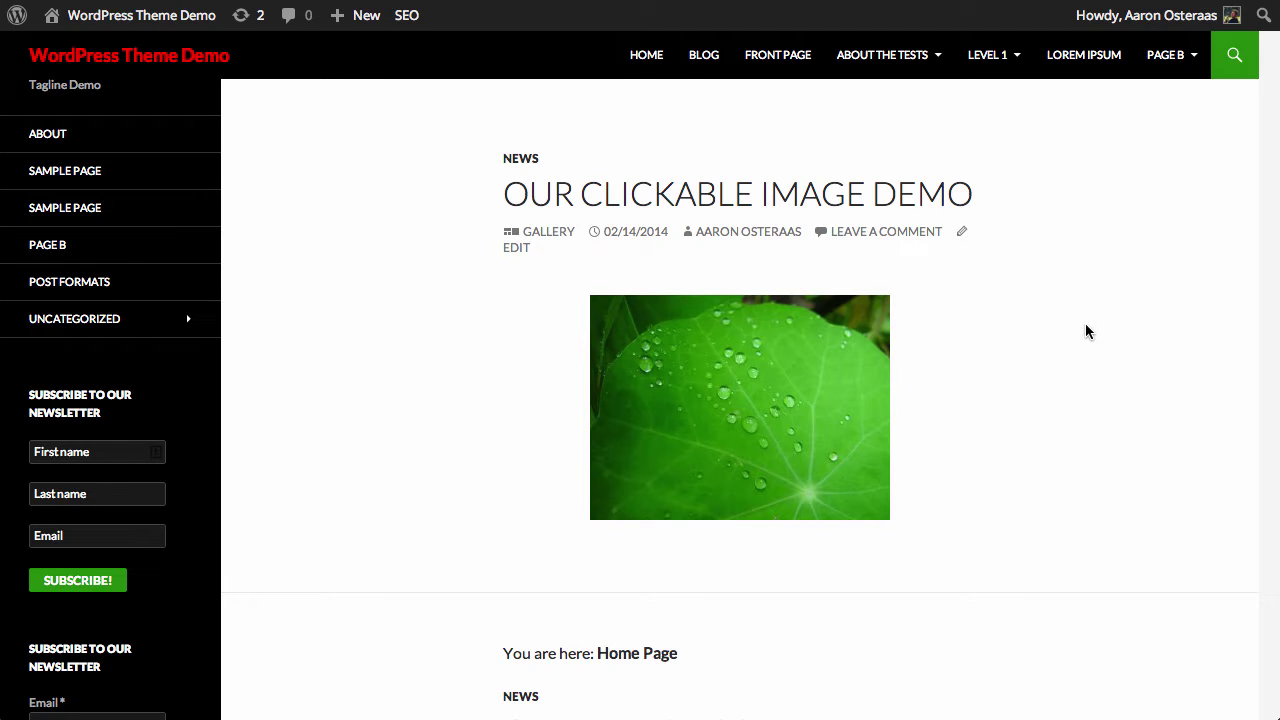
View the Our Clickable Image Demo post on the site and go to the WordPress dashboard.
{"action": "left_click", "coordinate": [605, 207]}
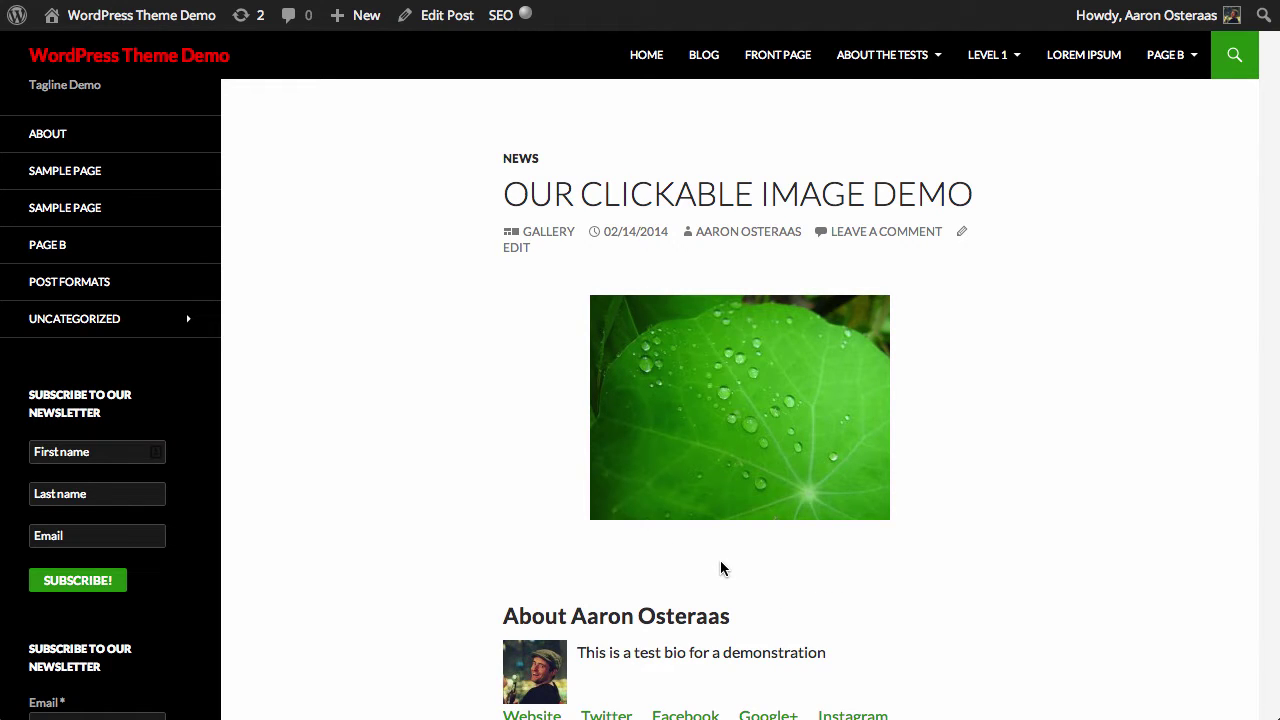
{"action": "left_click", "coordinate": [63, 28]}
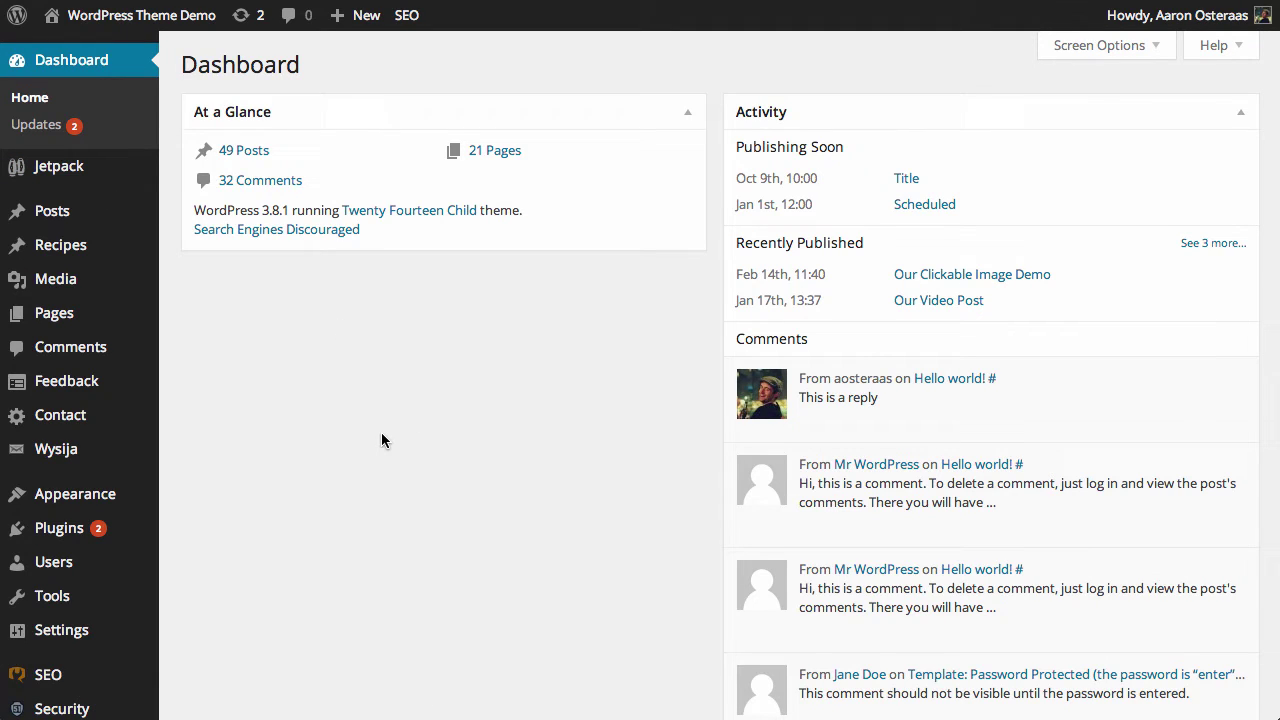
Activate the Sharing module in Jetpack.
{"action": "mouse_move", "coordinate": [97, 530]}
{"action": "left_click", "coordinate": [16, 168]}
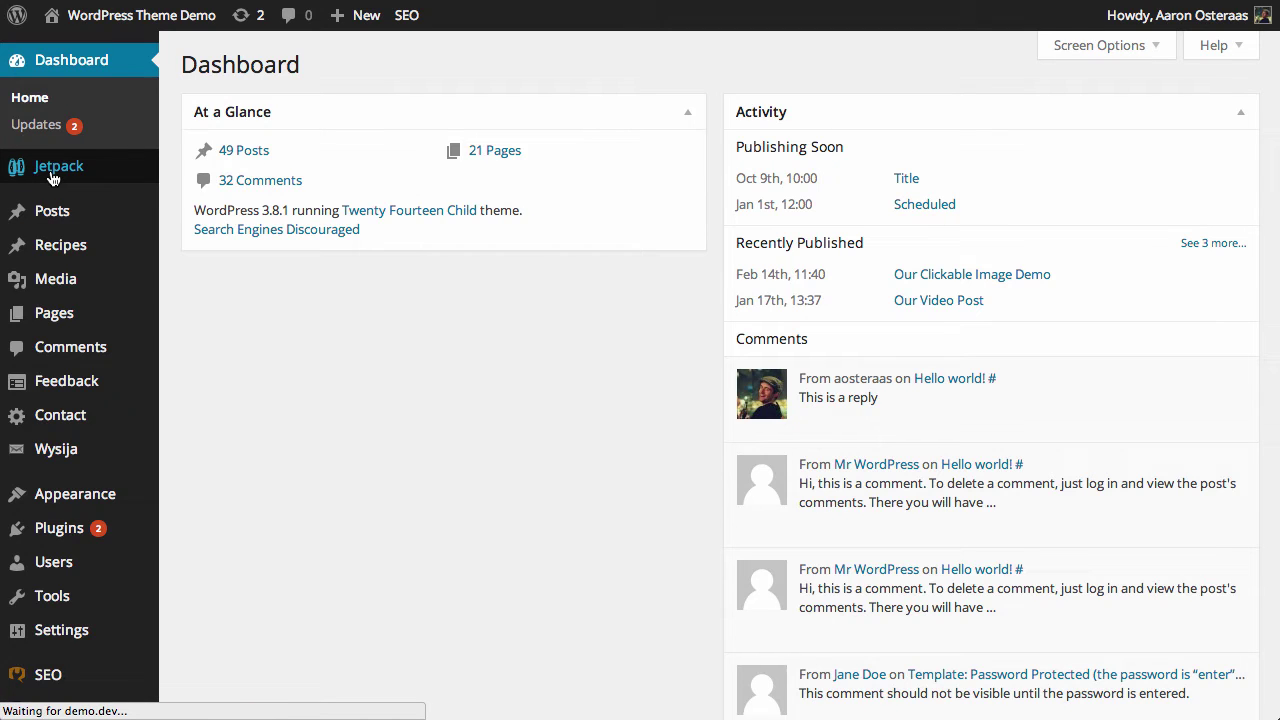
{"action": "scroll", "coordinate": [379, 222], "scroll_direction": "down", "scroll_amount": 10}
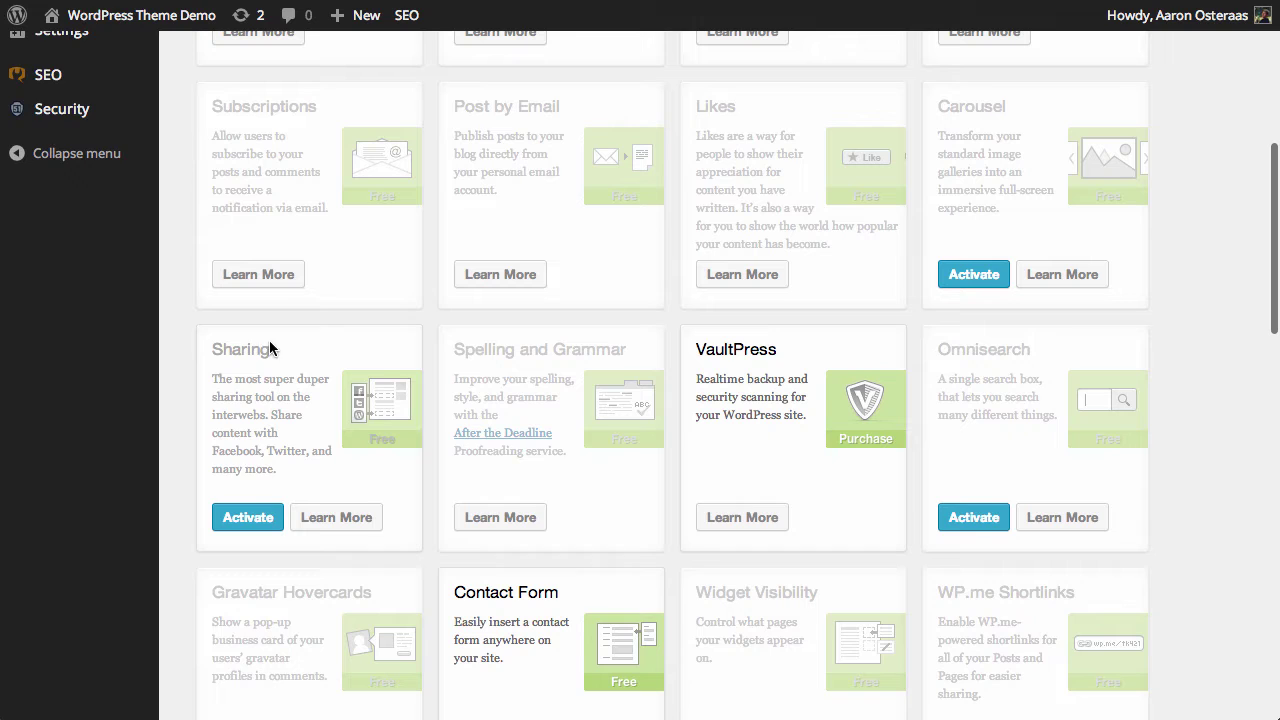
{"action": "left_click", "coordinate": [275, 533]}
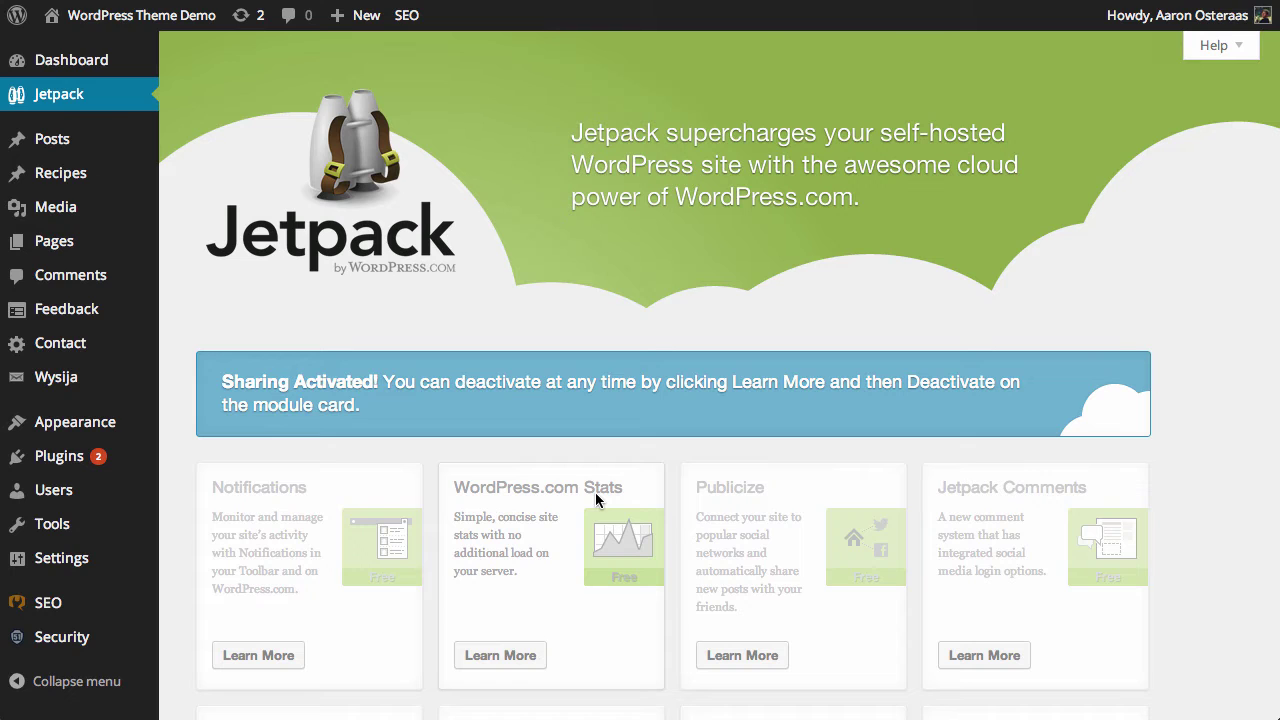
In the Sharing settings, enable the Email, Facebook, Reddit, Twitter and Google services as individual buttons.
{"action": "mouse_move", "coordinate": [49, 571]}
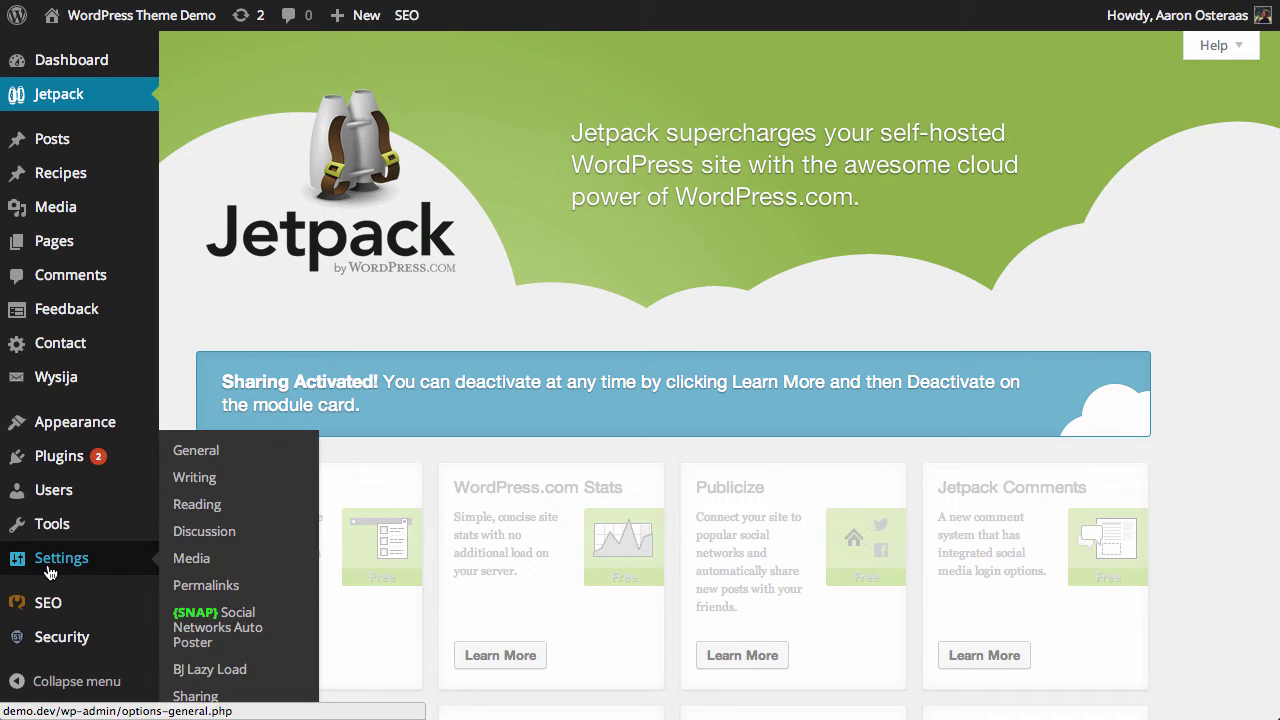
{"action": "left_click", "coordinate": [196, 697]}
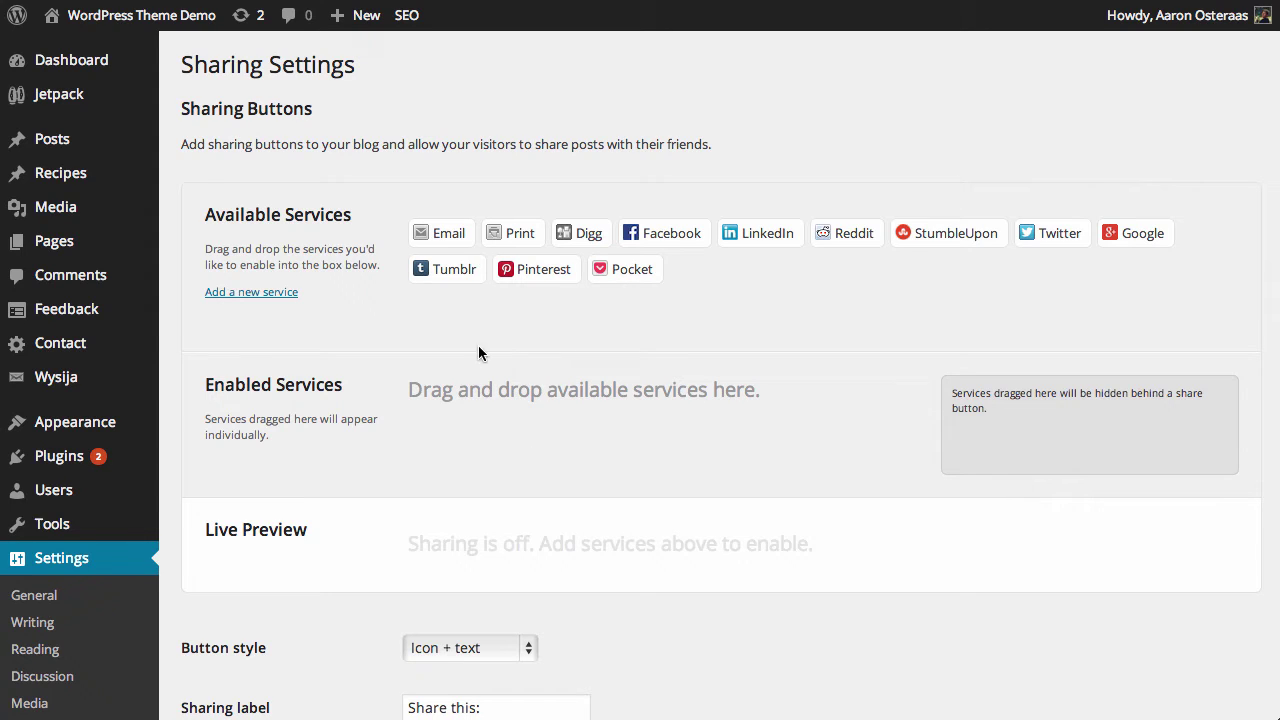
{"action": "left_click_drag", "start_coordinate": [425, 233], "coordinate": [438, 430]}
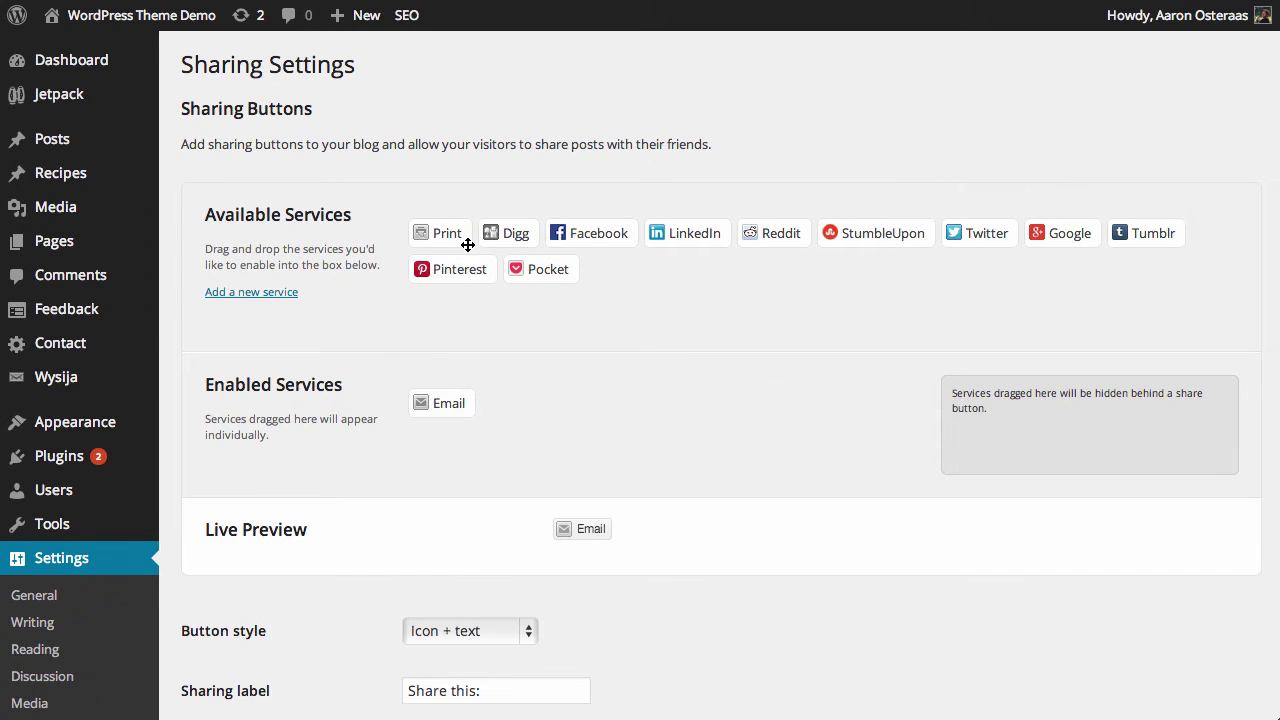
{"action": "left_click_drag", "start_coordinate": [585, 240], "coordinate": [583, 422]}
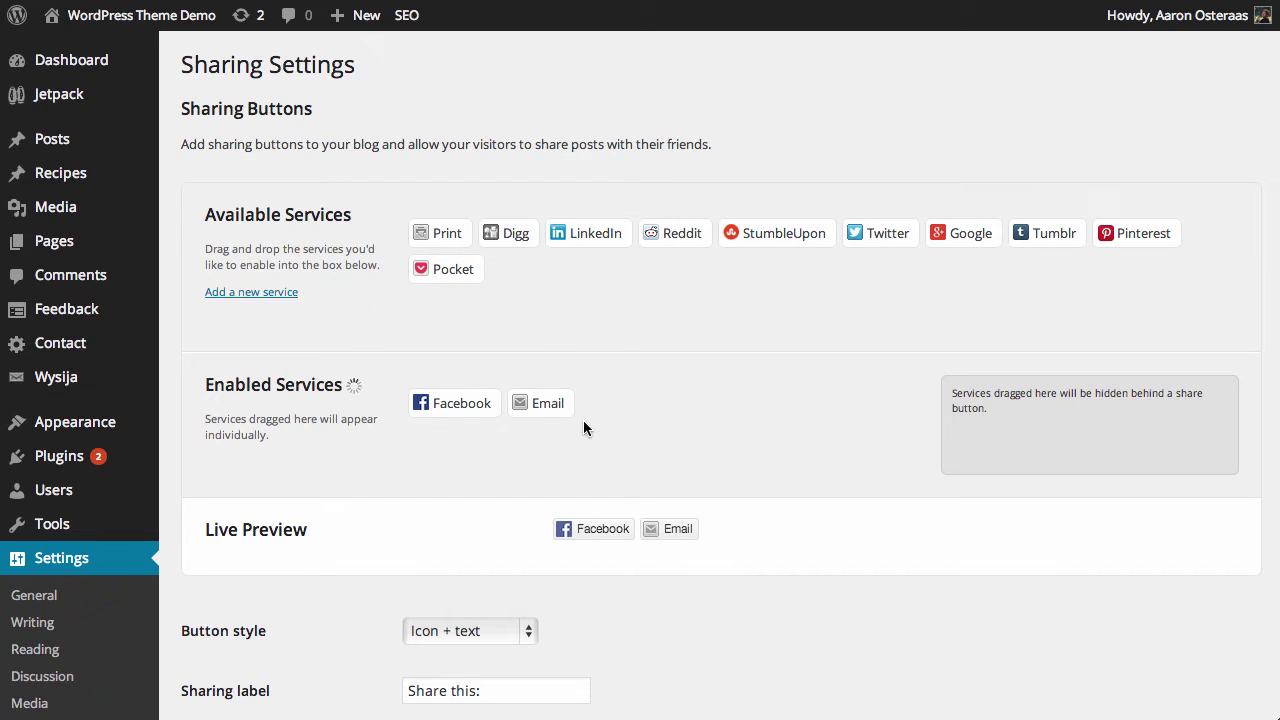
{"action": "left_click_drag", "start_coordinate": [687, 234], "coordinate": [640, 428]}
{"action": "left_click_drag", "start_coordinate": [807, 235], "coordinate": [691, 503]}
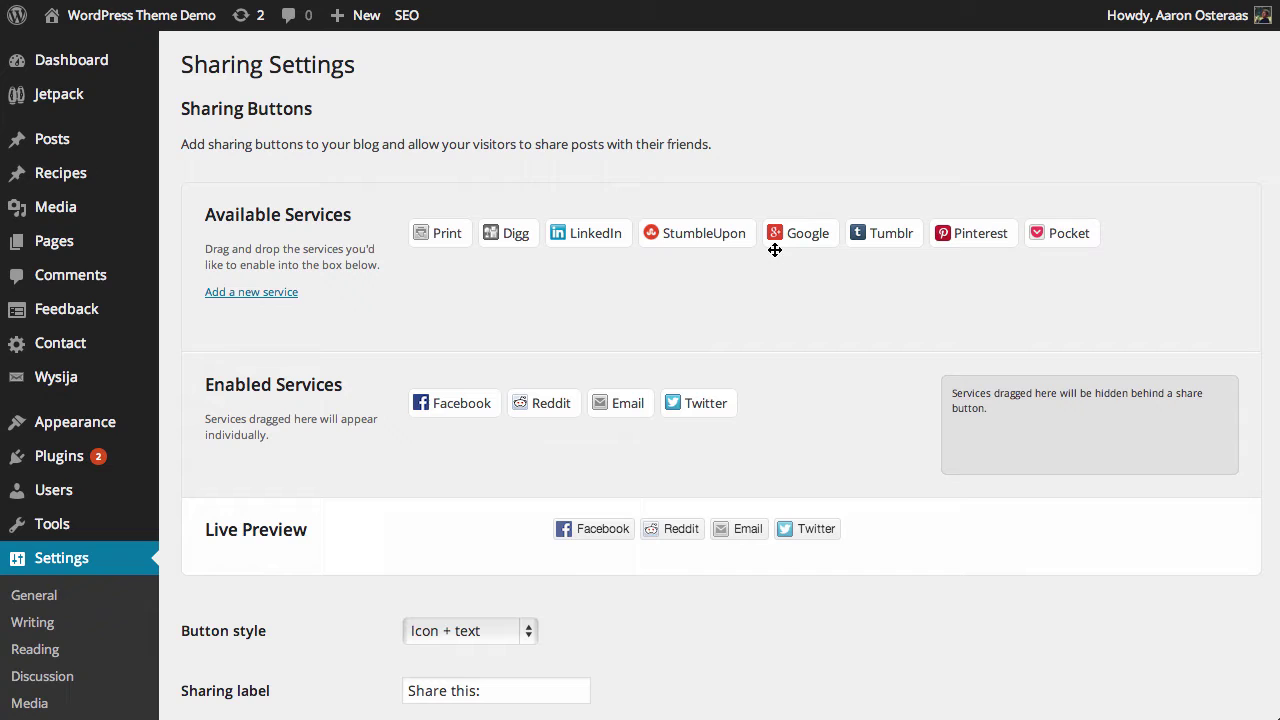
{"action": "left_click_drag", "start_coordinate": [774, 234], "coordinate": [756, 421]}
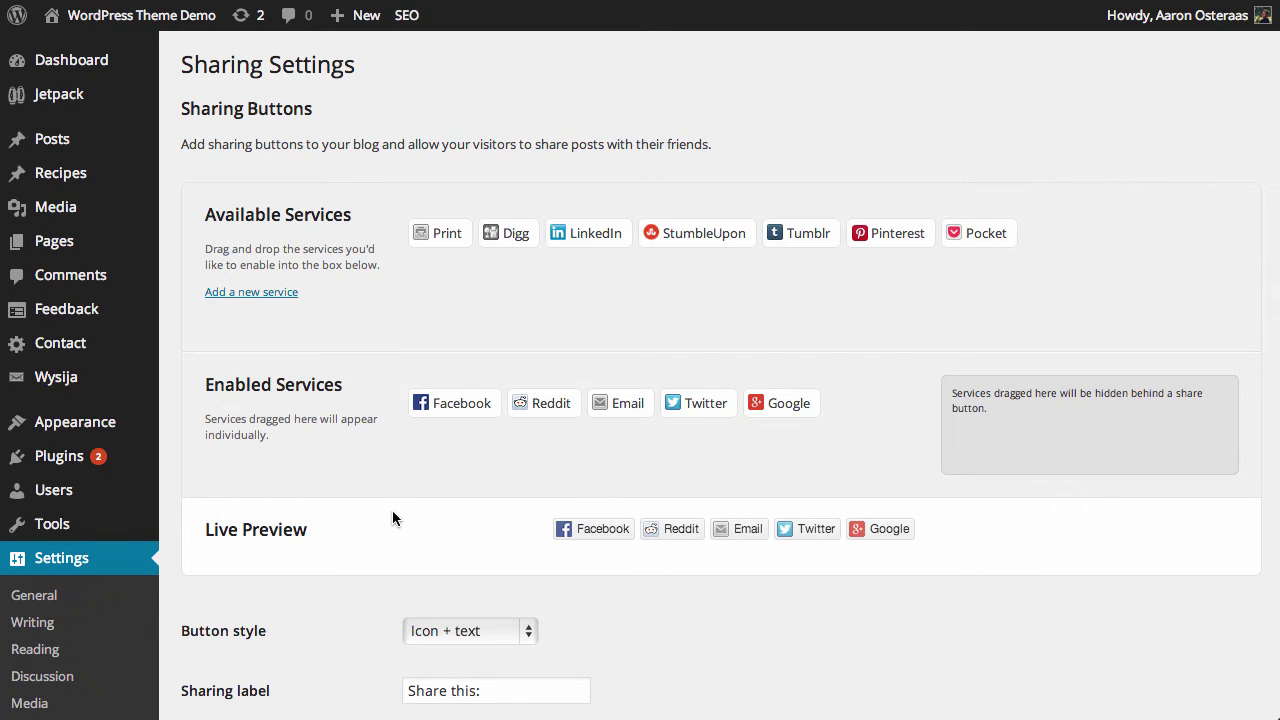
Reorder the enabled services so that Reddit sits between Twitter and Google.
{"action": "scroll", "coordinate": [375, 505], "scroll_direction": "down", "scroll_amount": 3}
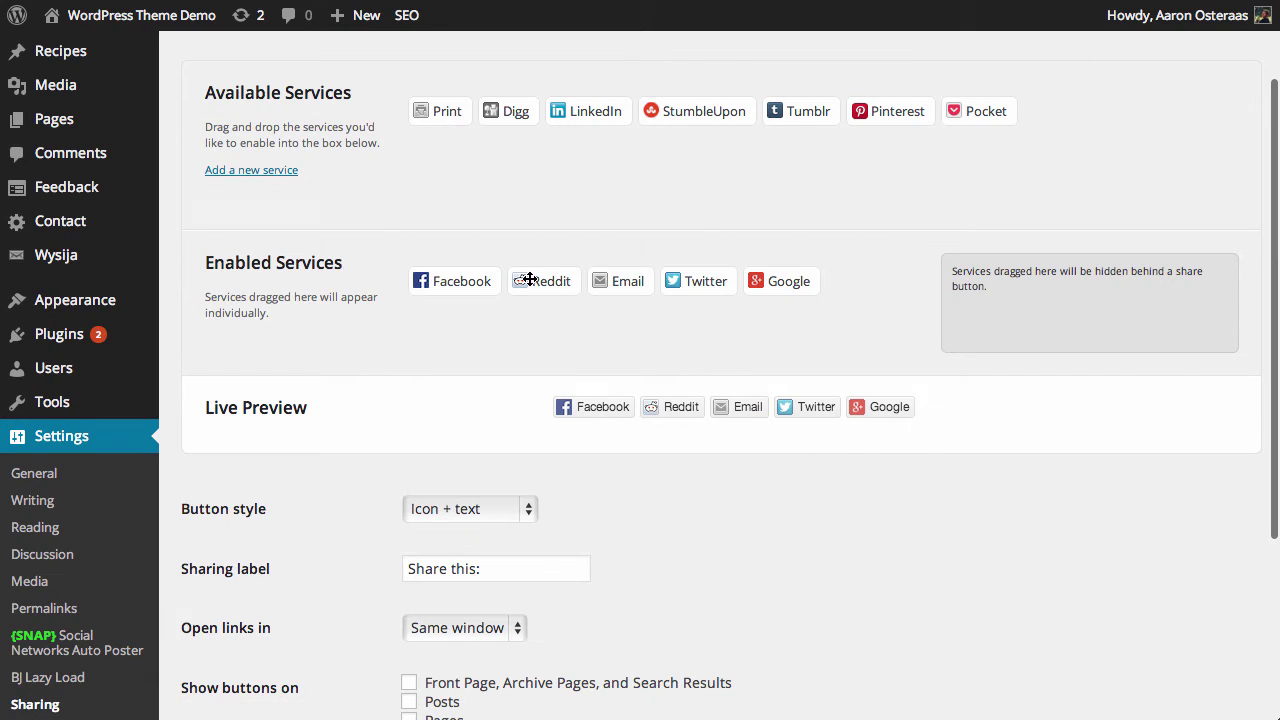
{"action": "left_click_drag", "start_coordinate": [523, 280], "coordinate": [744, 274]}
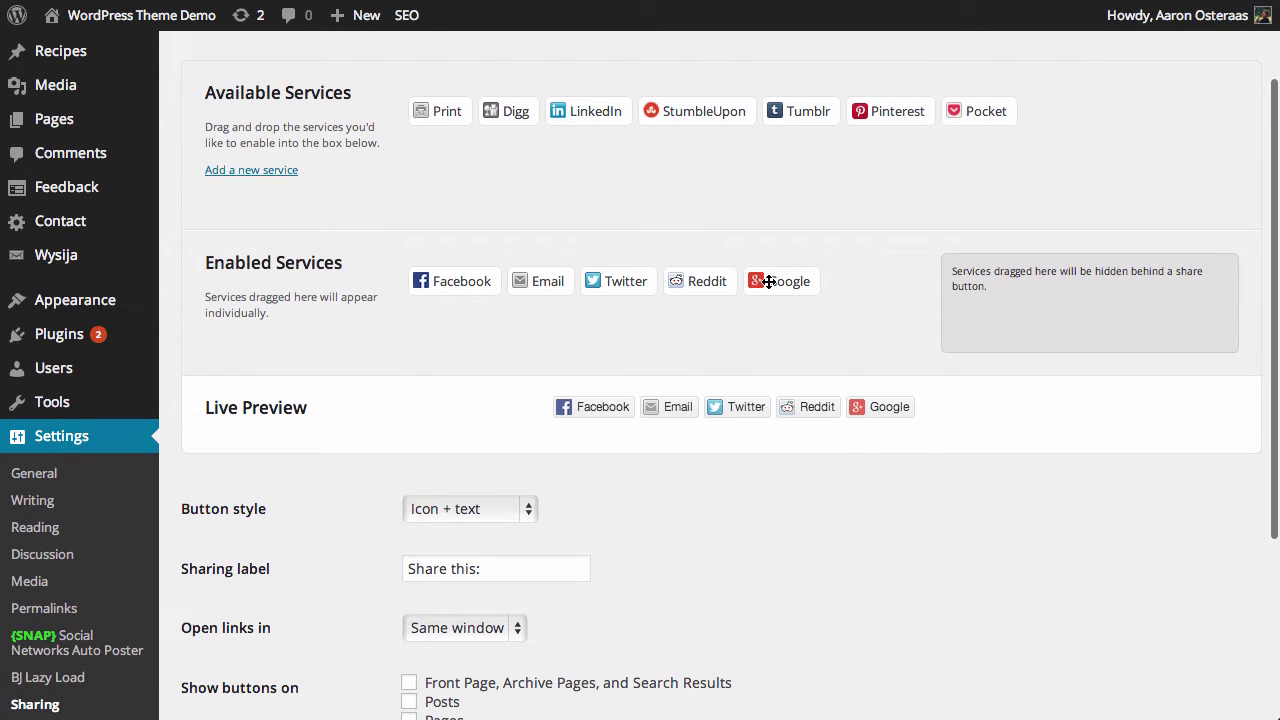
{"action": "scroll", "coordinate": [757, 280], "scroll_direction": "up", "scroll_amount": 1}
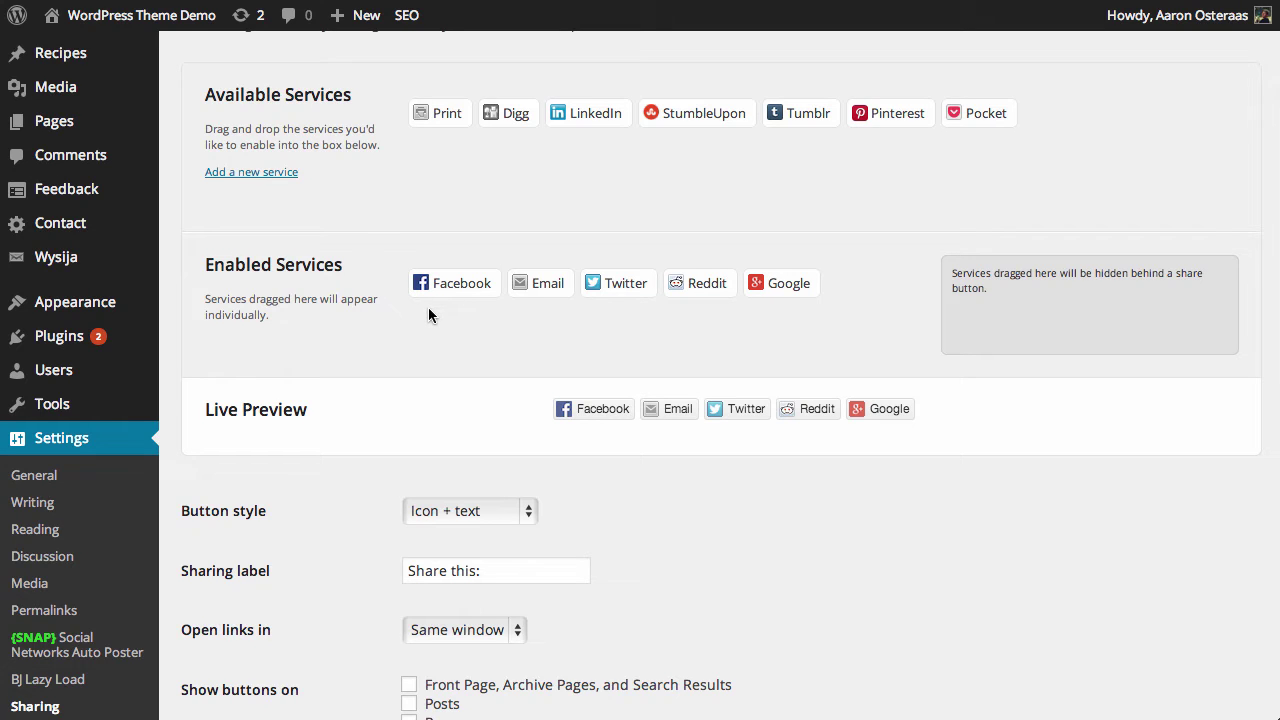
Preview the button styles Icon only, Text only and Official buttons, and return the style to Icon + text.
{"action": "scroll", "coordinate": [376, 257], "scroll_direction": "down", "scroll_amount": 4}
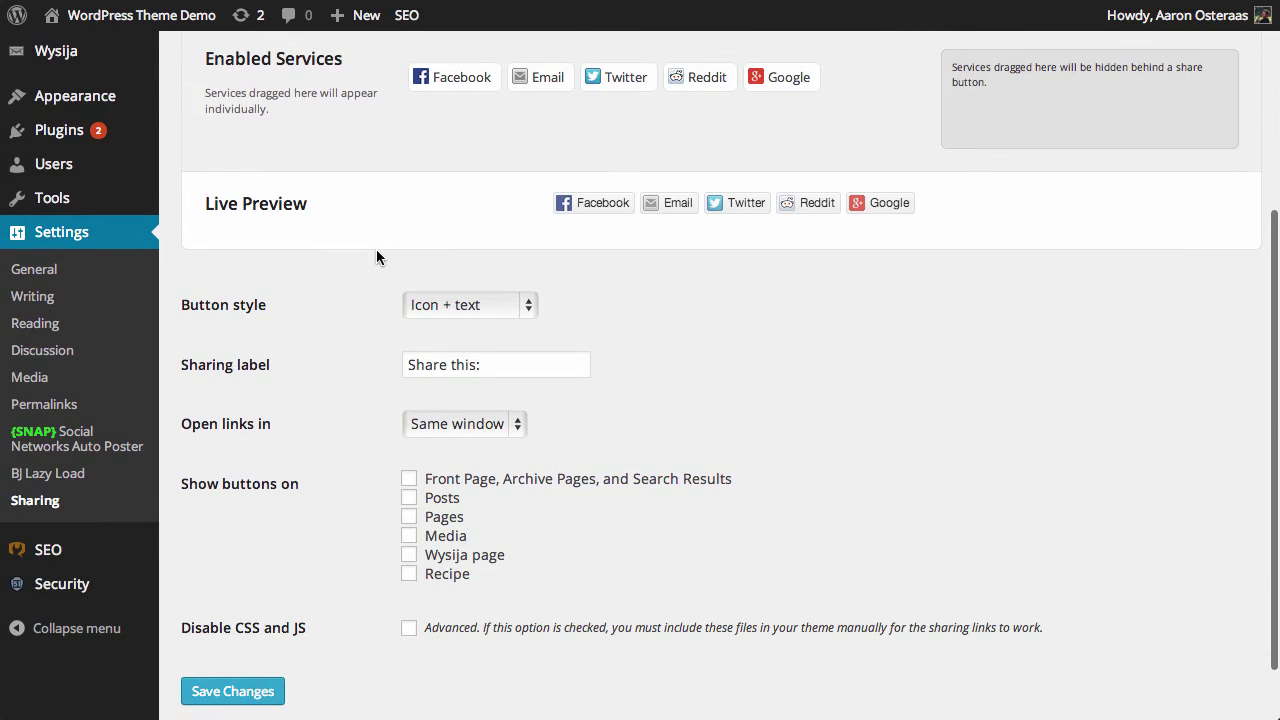
{"action": "left_click", "coordinate": [515, 308]}
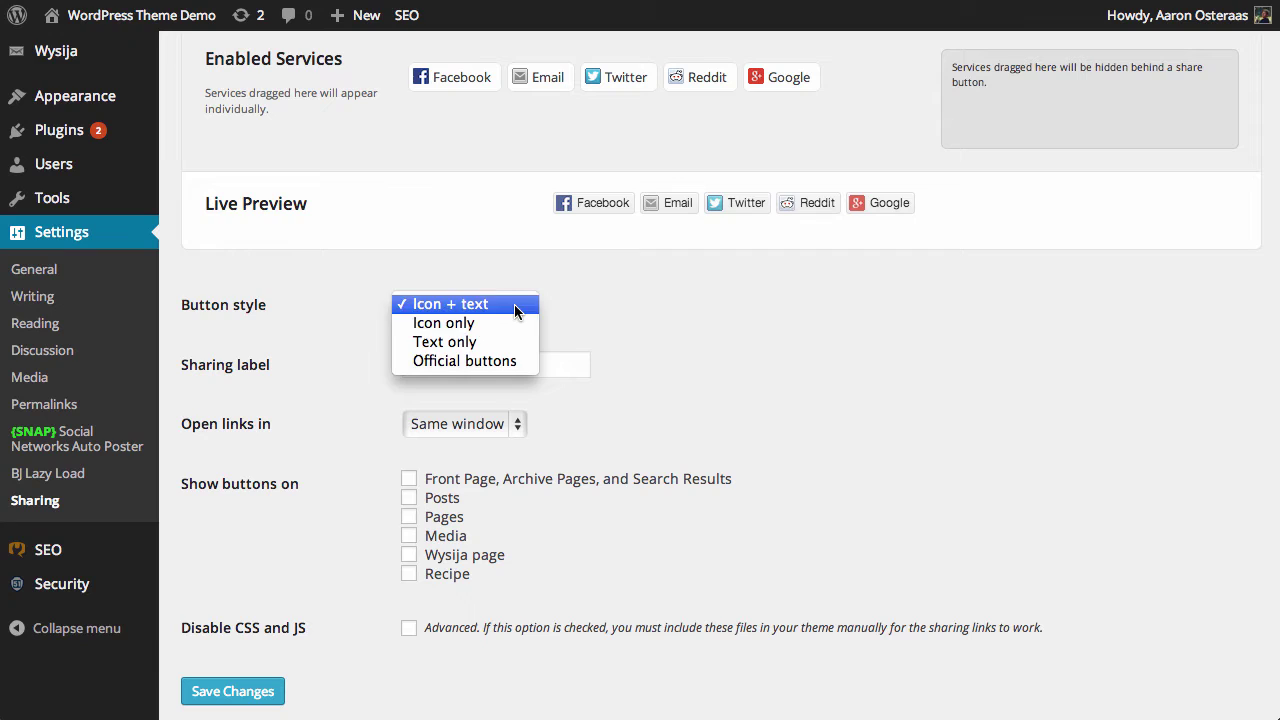
{"action": "left_click", "coordinate": [512, 322]}
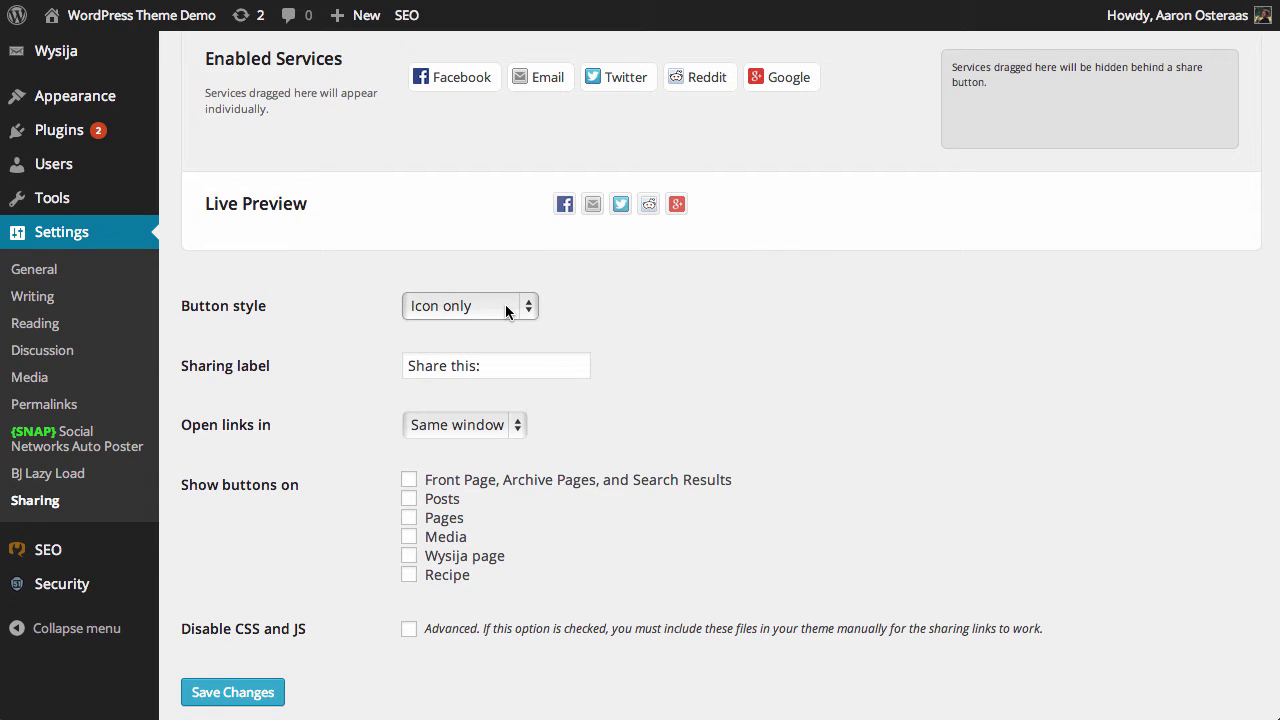
{"action": "left_click", "coordinate": [505, 304]}
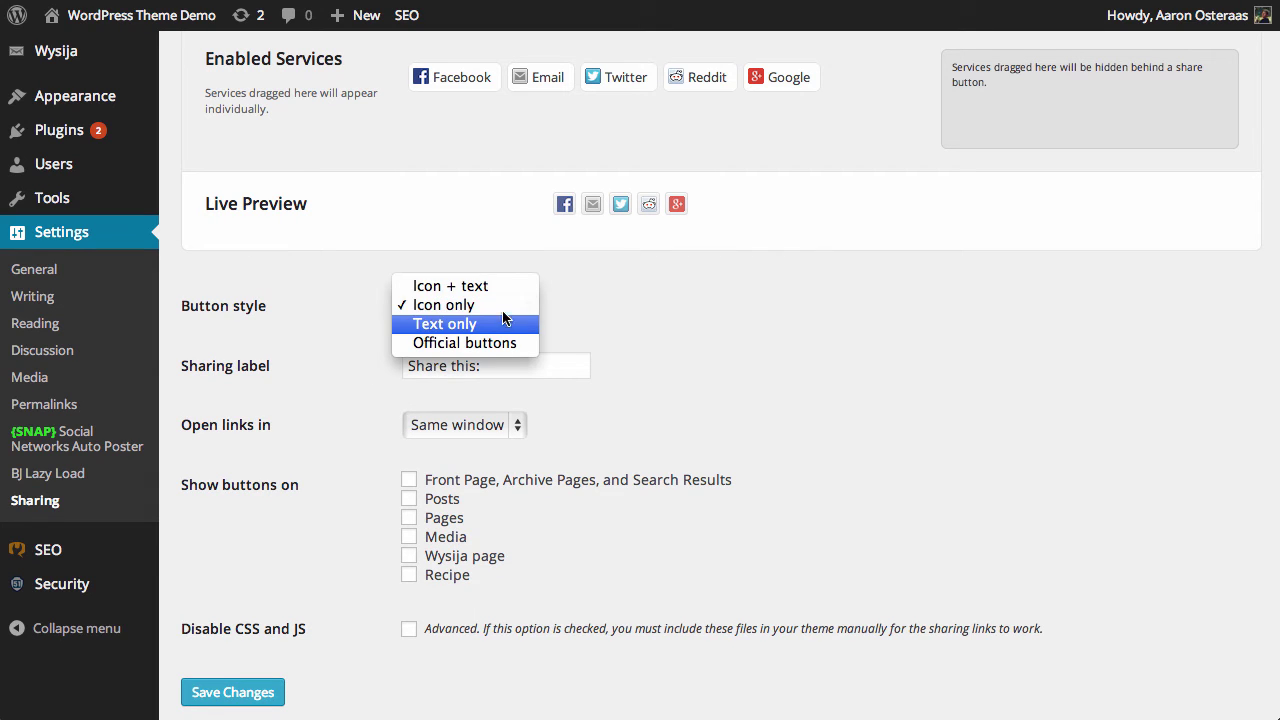
{"action": "left_click", "coordinate": [494, 326]}
{"action": "left_click", "coordinate": [494, 305]}
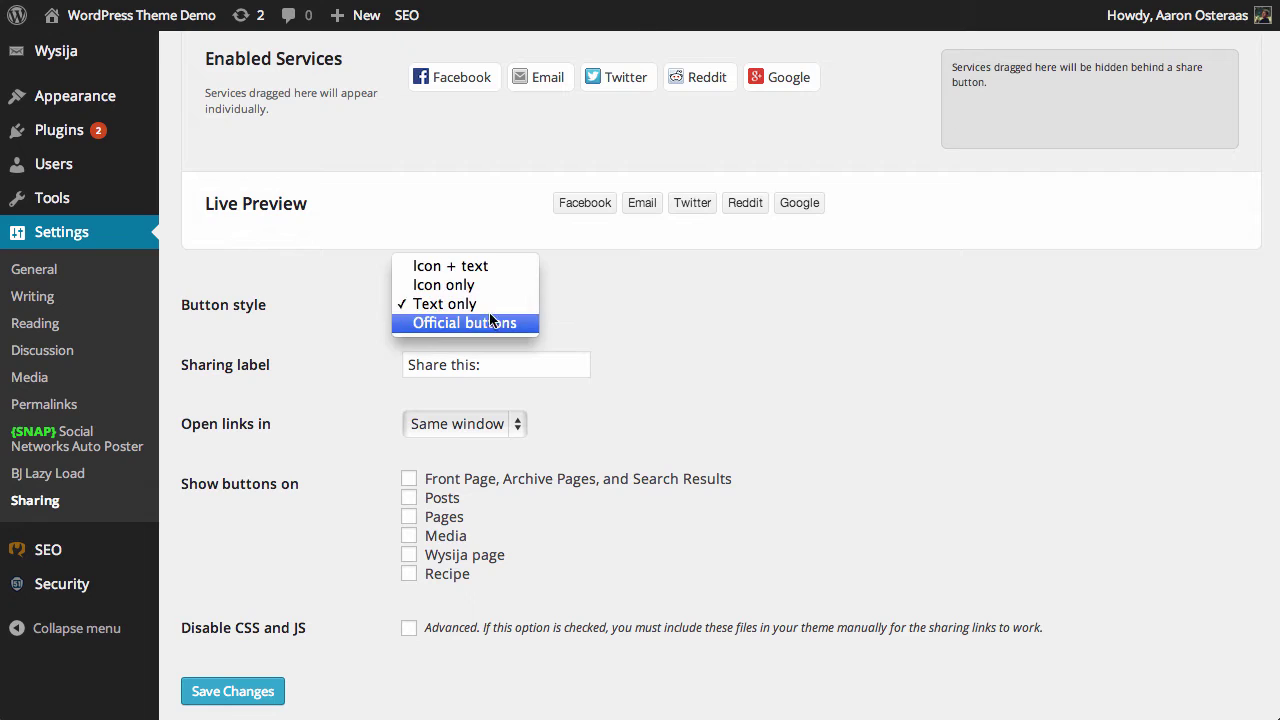
{"action": "left_click", "coordinate": [484, 320]}
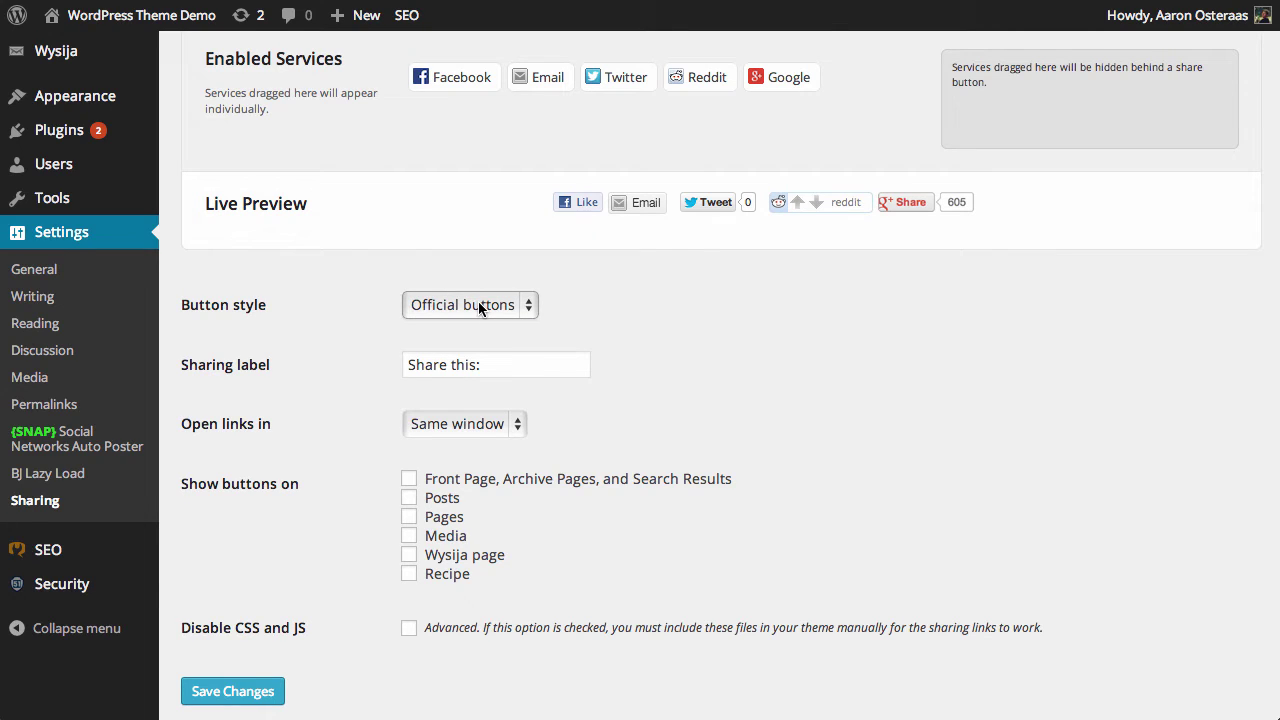
{"action": "left_click", "coordinate": [478, 301]}
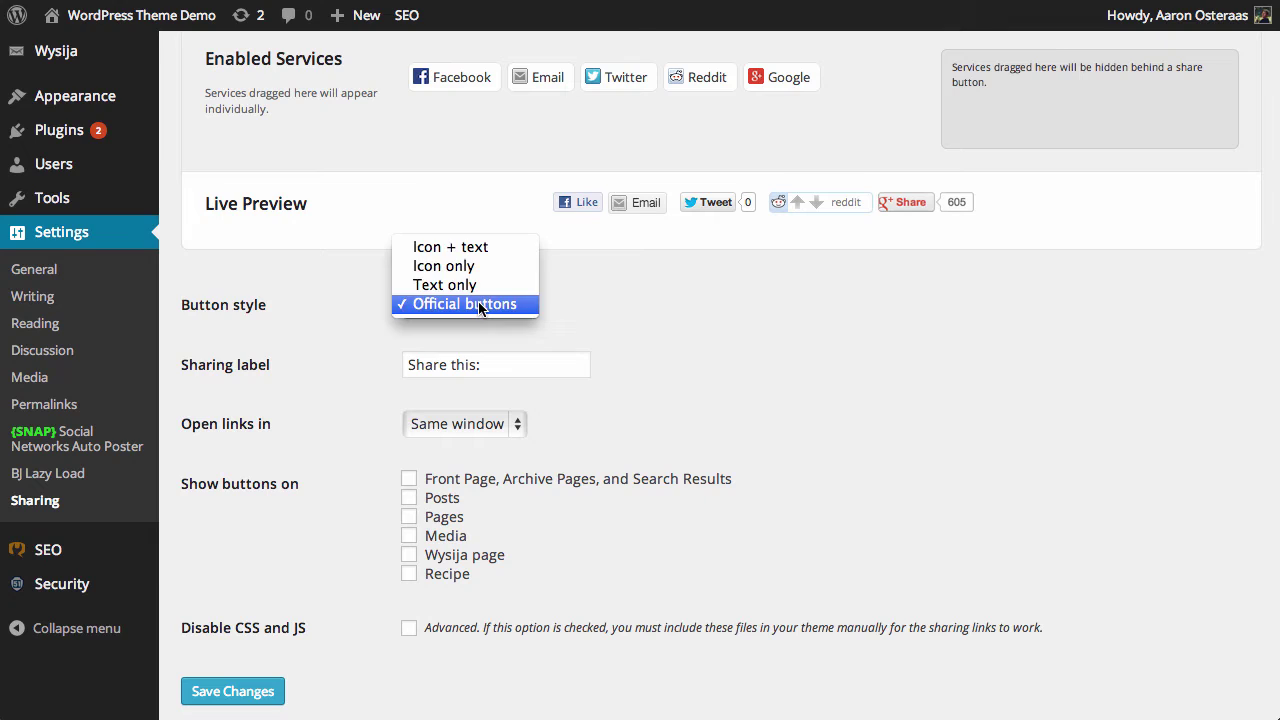
{"action": "left_click", "coordinate": [481, 250]}
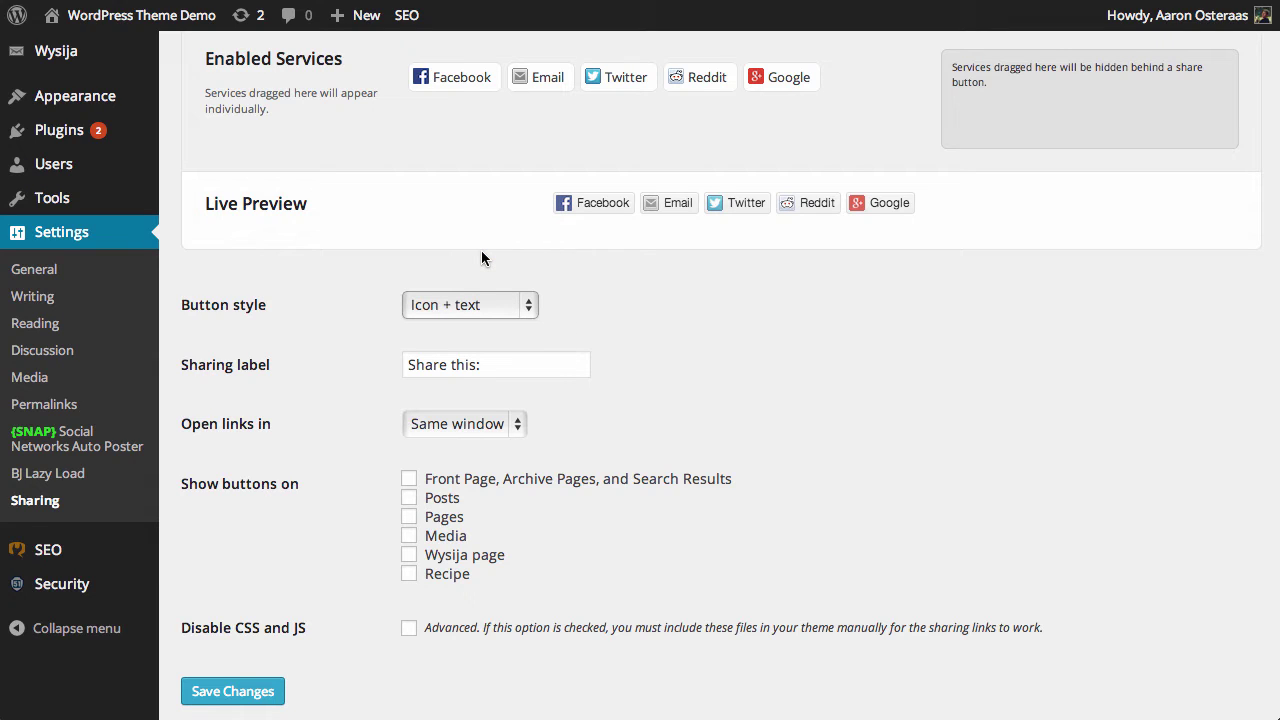
Switch the button style to Official buttons once more and set it back to Icon + text.
{"action": "left_click", "coordinate": [508, 301]}
{"action": "left_click", "coordinate": [503, 367]}
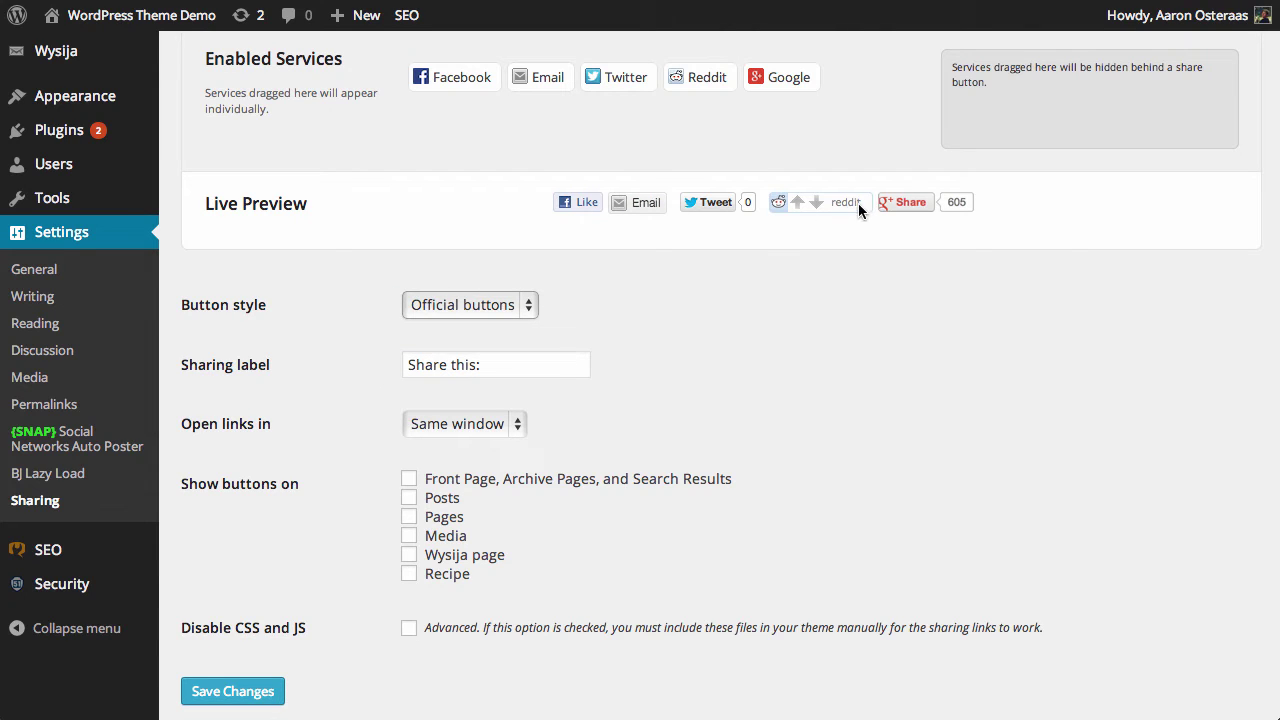
{"action": "left_click", "coordinate": [455, 302]}
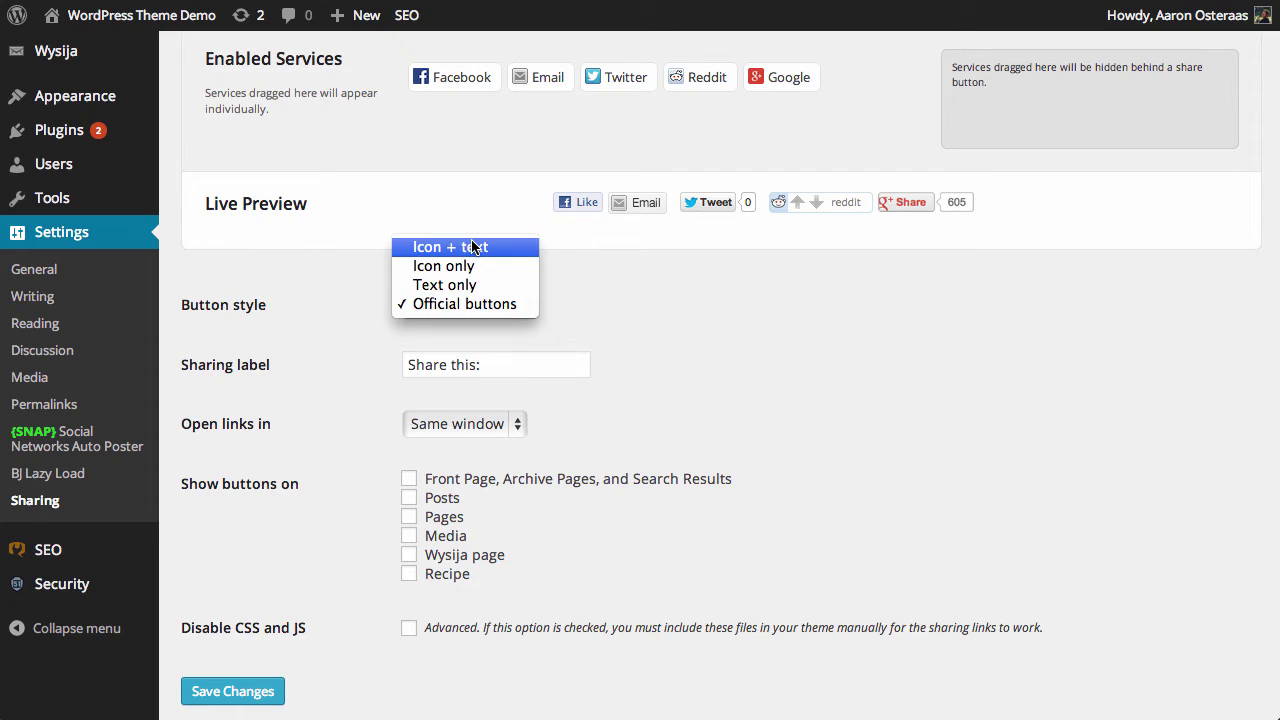
{"action": "left_click", "coordinate": [440, 246]}
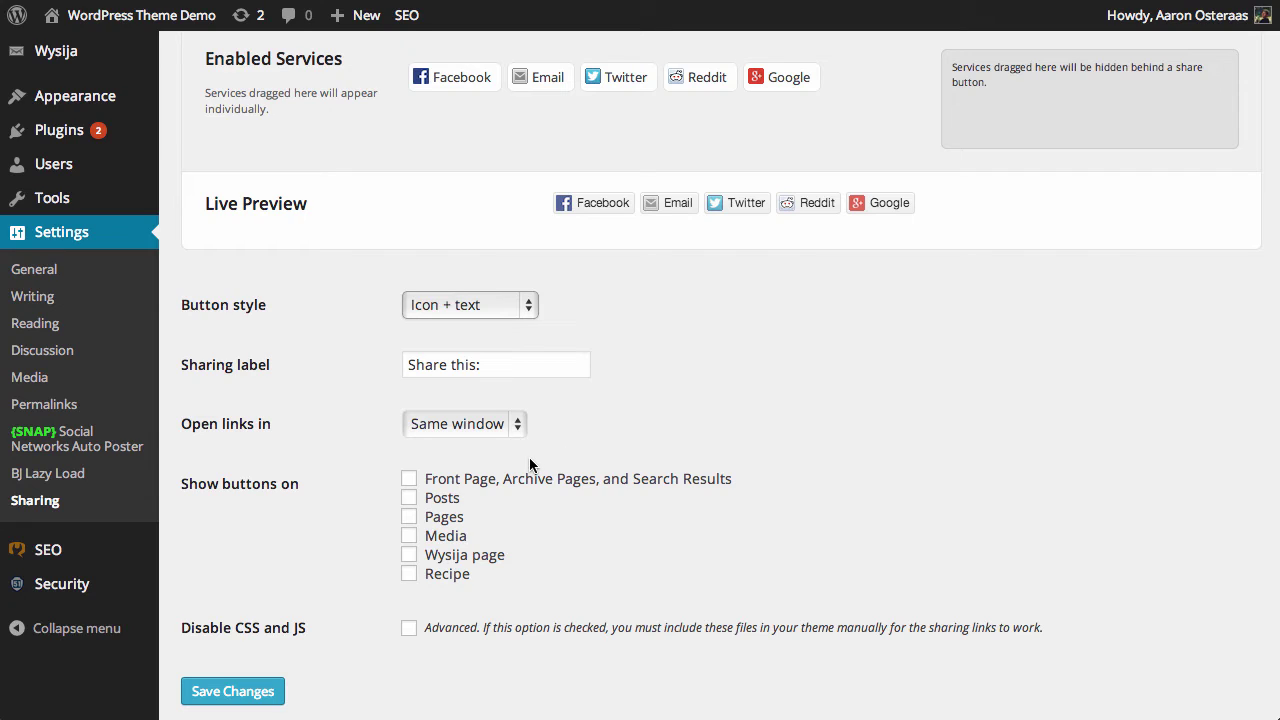
Replace the sharing label text with "Tell your friends:".
{"action": "left_click", "coordinate": [541, 365]}
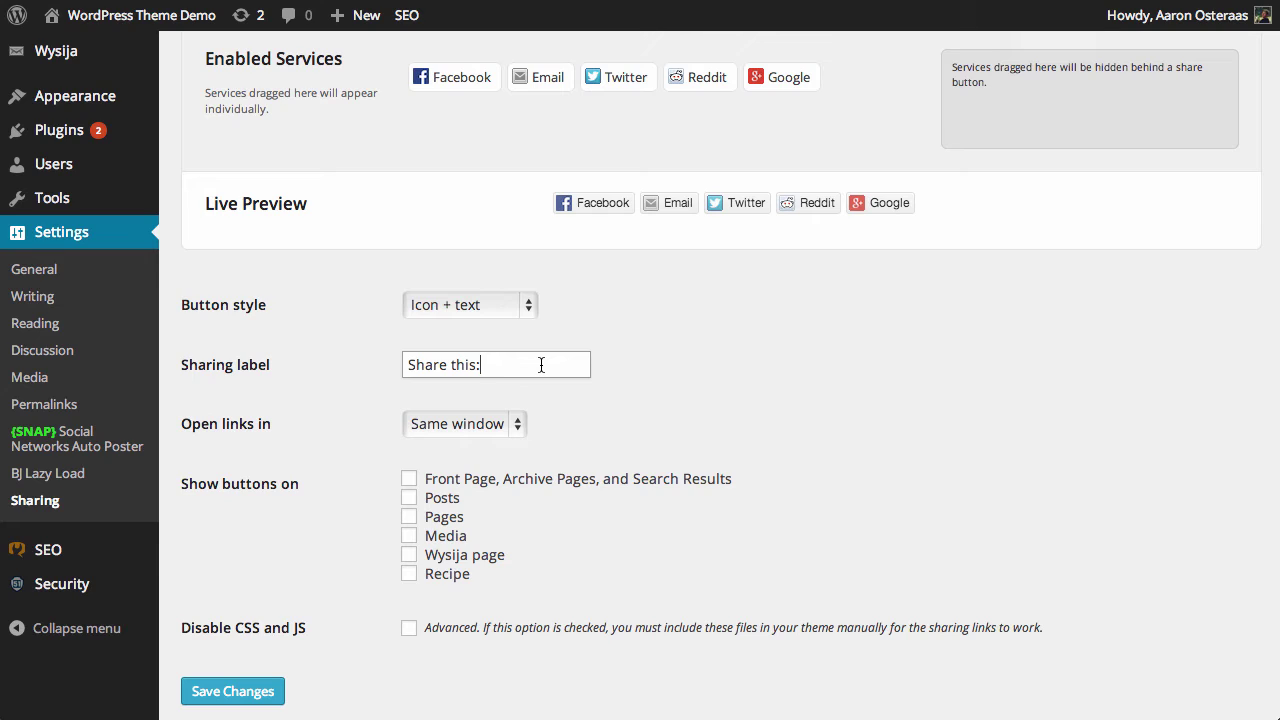
{"action": "left_click", "coordinate": [541, 365]}
{"action": "key", "text": "BackSpace"}
{"action": "type", "text": "post:"}
{"action": "key", "text": "ctrl+a"}
{"action": "key", "text": "BackSpace"}
{"action": "type", "text": "Tel you"}
{"action": "key", "text": "BackSpace"}
{"action": "key", "text": "BackSpace"}
{"action": "key", "text": "BackSpace"}
{"action": "key", "text": "BackSpace"}
{"action": "type", "text": "l your firne"}
{"action": "key", "text": "BackSpace"}
{"action": "key", "text": "BackSpace"}
{"action": "key", "text": "BackSpace"}
{"action": "key", "text": "BackSpace"}
{"action": "type", "text": "rei"}
{"action": "key", "text": "BackSpace"}
{"action": "key", "text": "BackSpace"}
{"action": "type", "text": "iends:"}
Review the window options for opening share links and keep Same window.
{"action": "scroll", "coordinate": [265, 303], "scroll_direction": "down", "scroll_amount": 2}
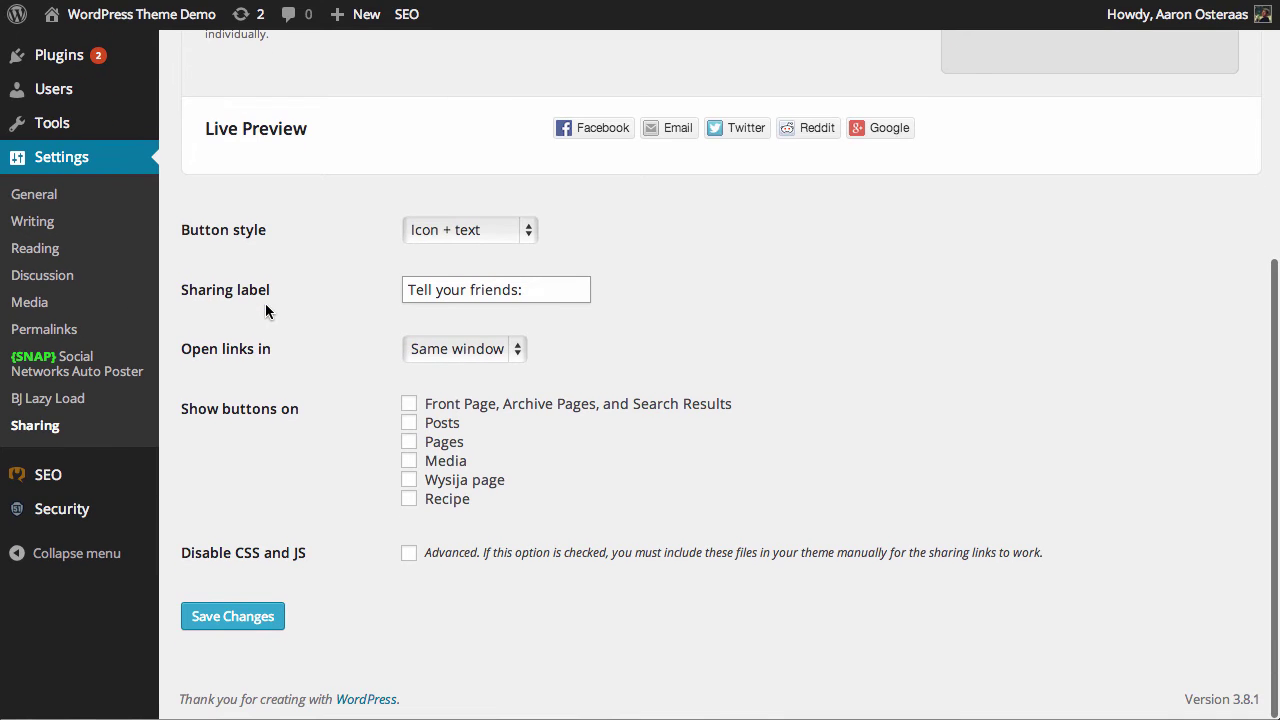
{"action": "left_click", "coordinate": [465, 350]}
{"action": "left_click", "coordinate": [595, 375]}
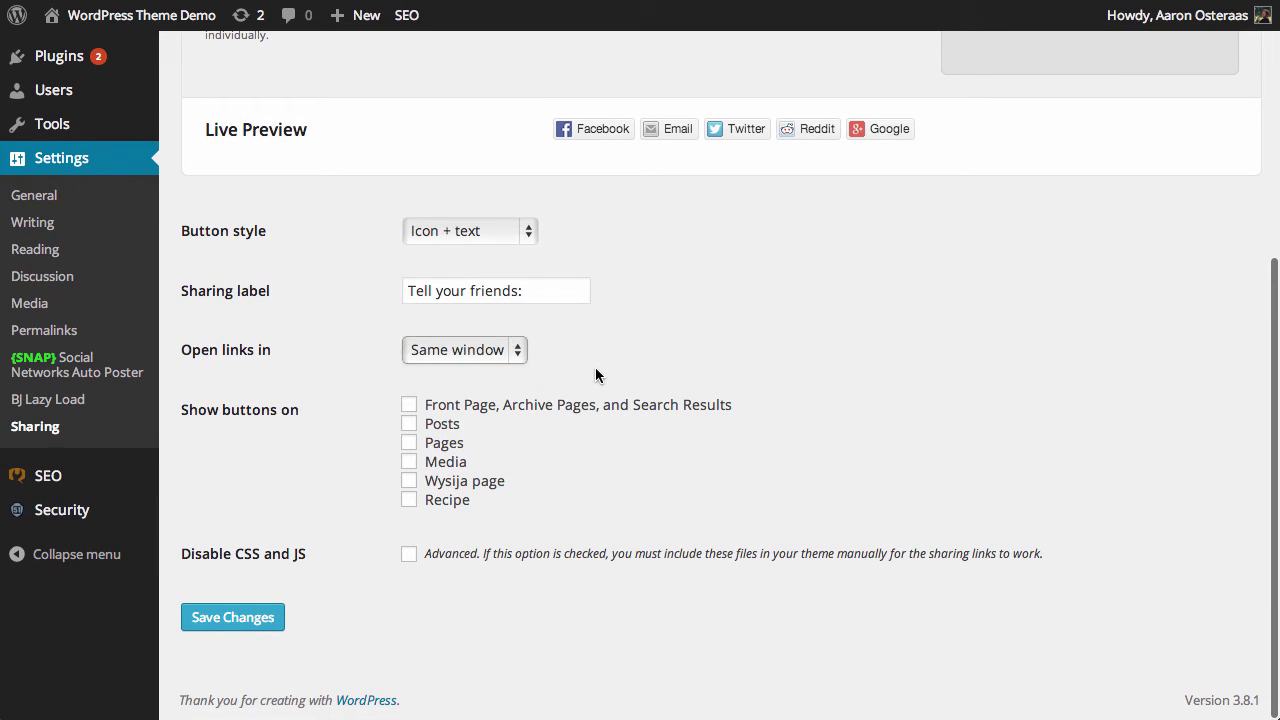
{"action": "left_click", "coordinate": [475, 351]}
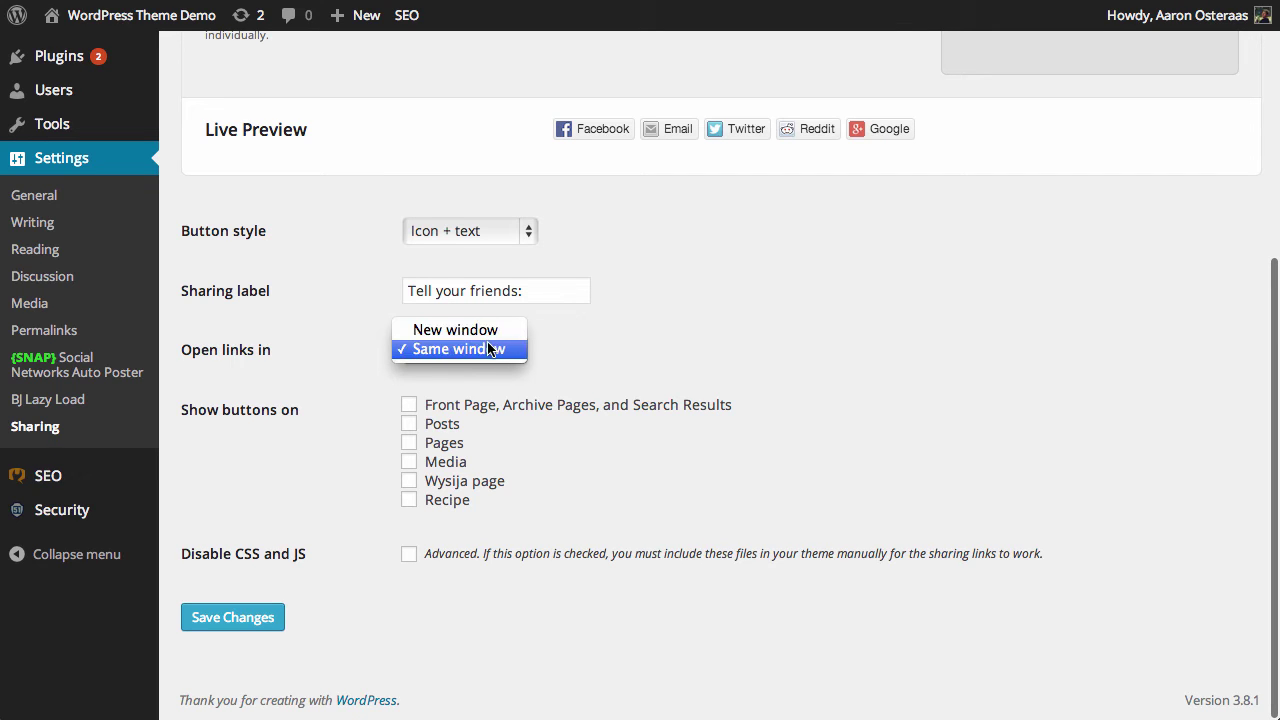
{"action": "left_click", "coordinate": [497, 349]}
Show the sharing buttons on posts, pages, and the front page, archive pages and search results, and save the changes.
{"action": "scroll", "coordinate": [450, 484], "scroll_direction": "up", "scroll_amount": 1}
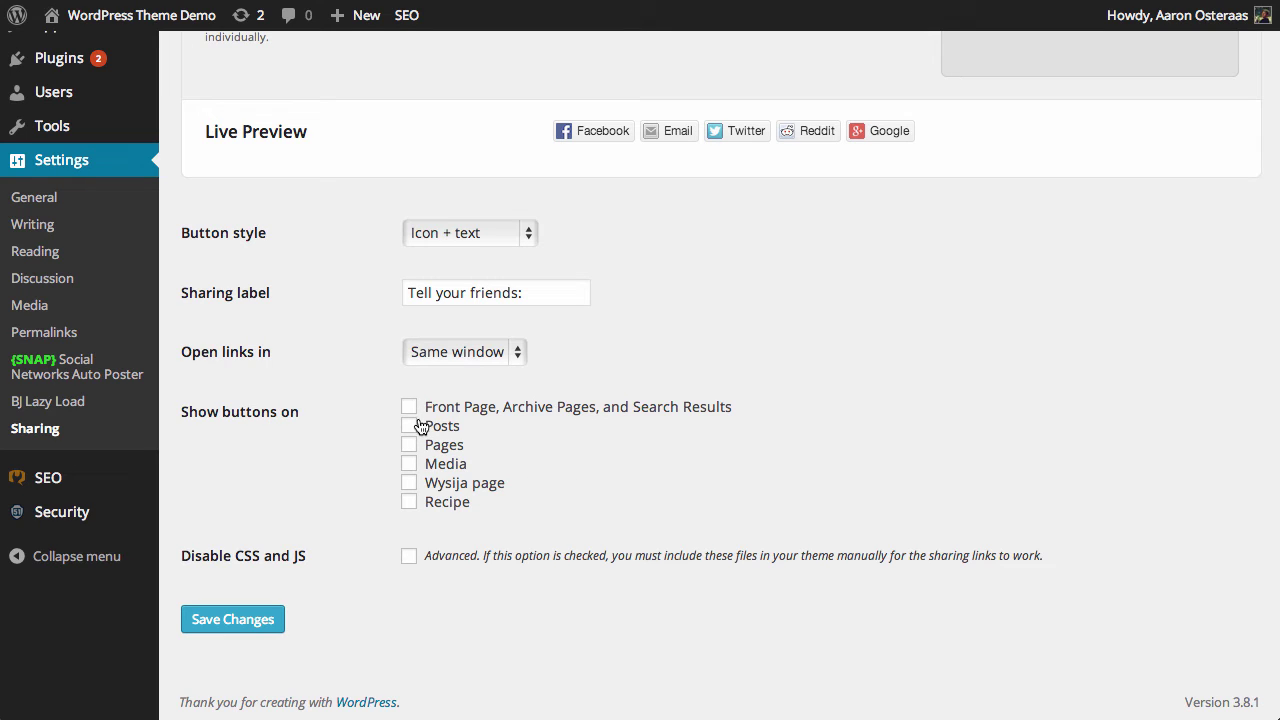
{"action": "left_click", "coordinate": [410, 428]}
{"action": "left_click", "coordinate": [409, 449]}
{"action": "left_click", "coordinate": [409, 409]}
{"action": "left_click", "coordinate": [192, 618]}
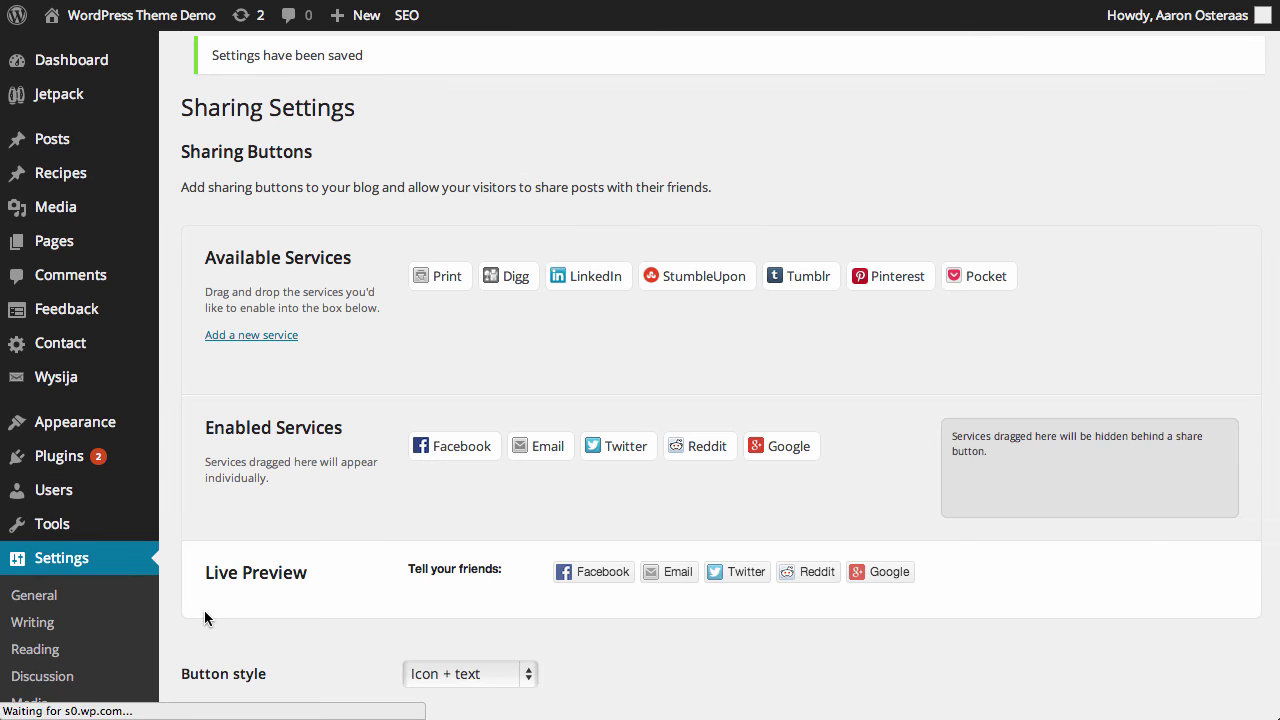
Check the sharing buttons on the site's front page by opening the Email share form and cancelling it.
{"action": "left_click", "coordinate": [128, 30]}
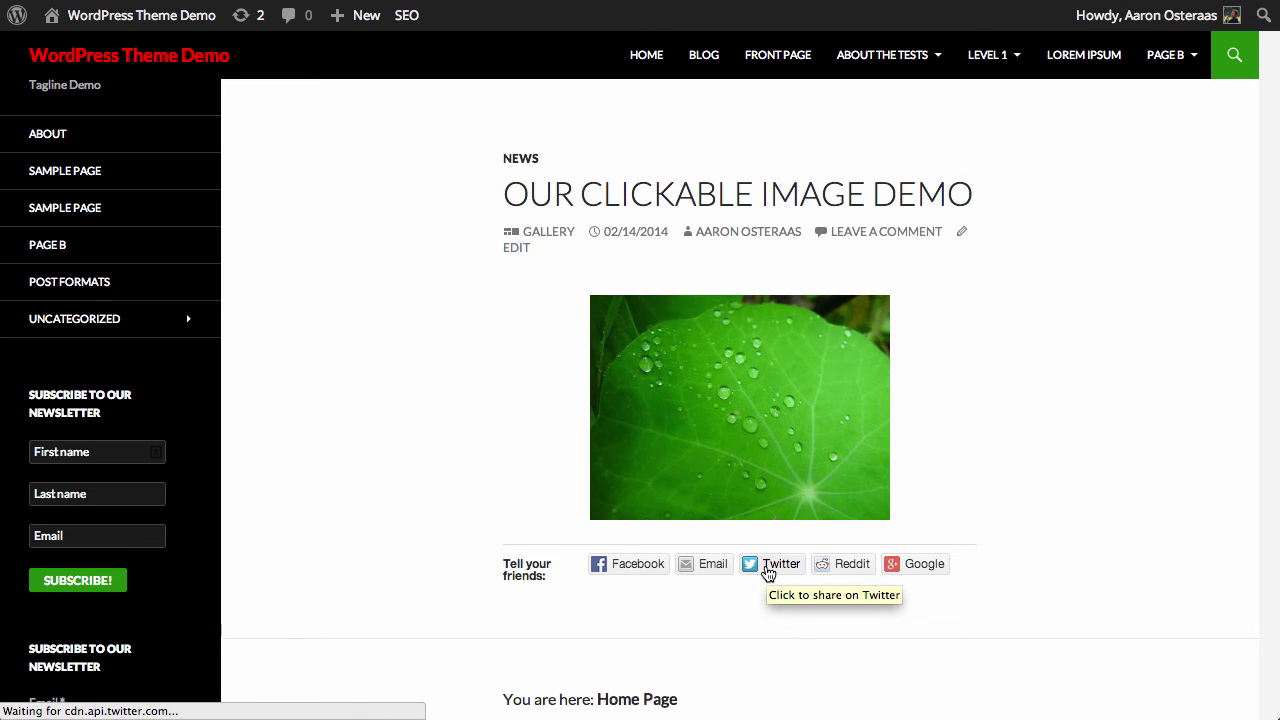
{"action": "left_click", "coordinate": [713, 567]}
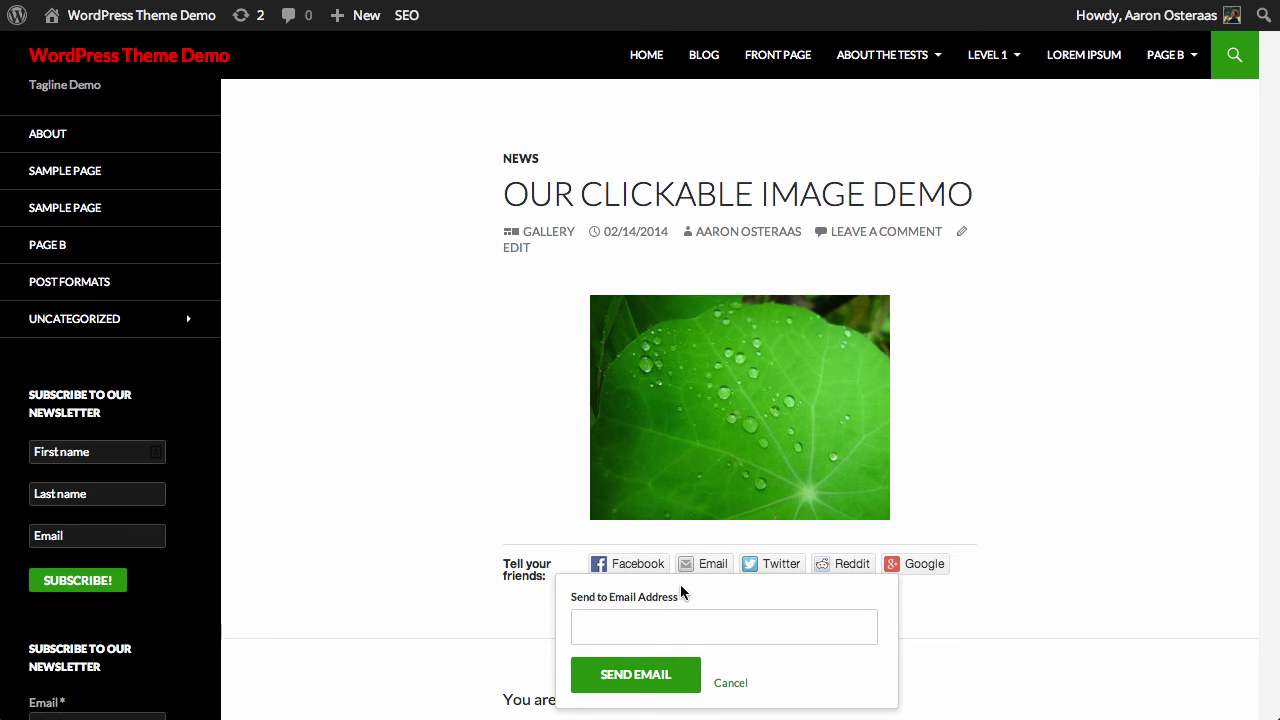
{"action": "left_click", "coordinate": [731, 684]}
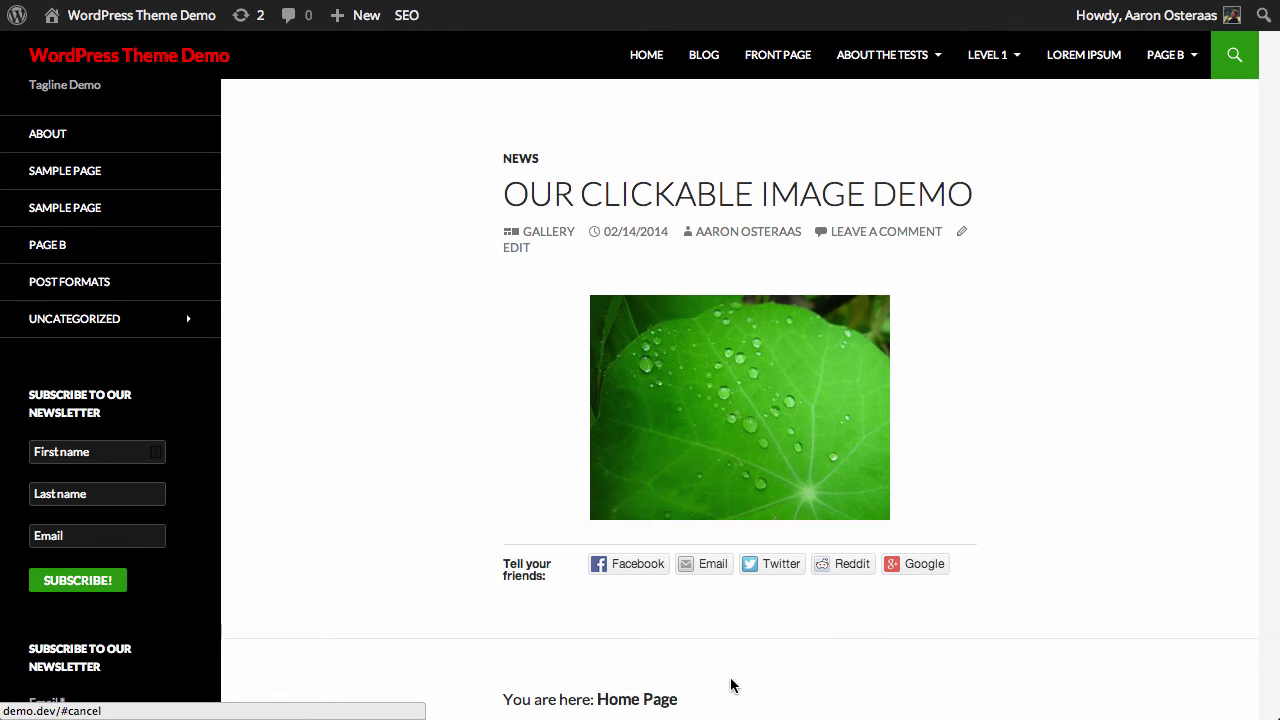
Test the post's Facebook sharing button and close the share window without posting.
{"action": "left_click", "coordinate": [820, 566]}
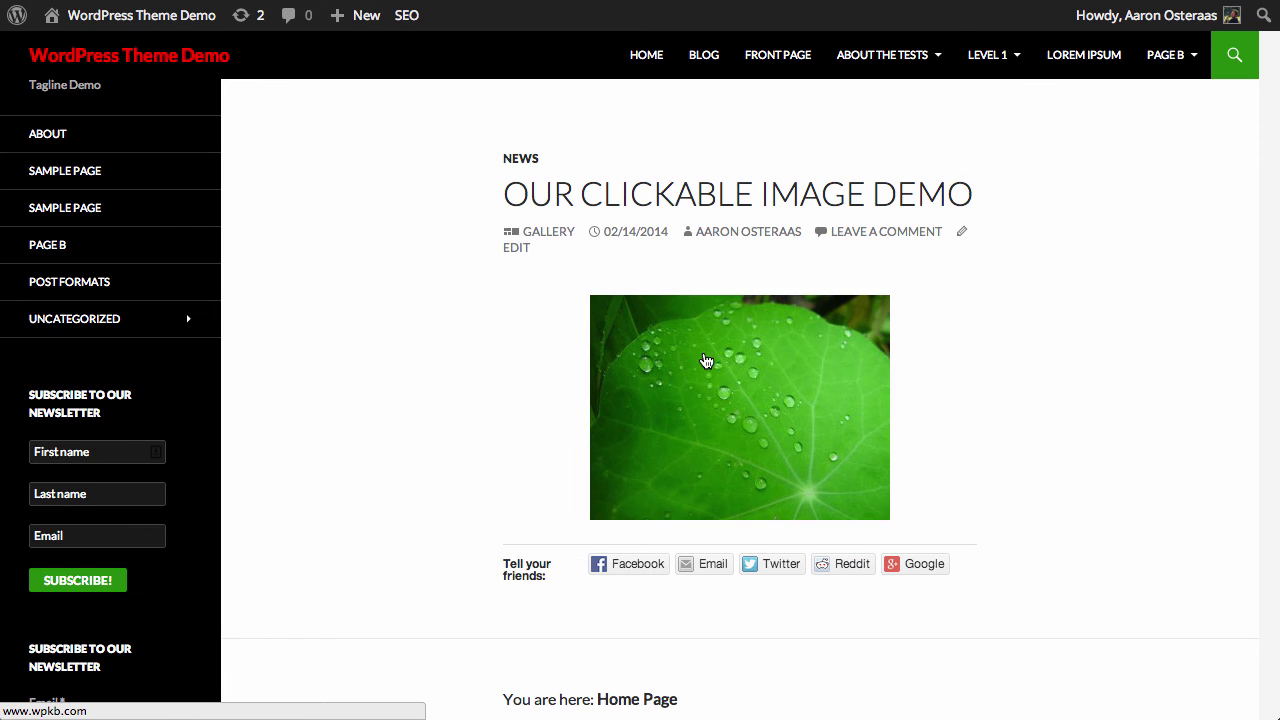
{"action": "left_click", "coordinate": [655, 566]}
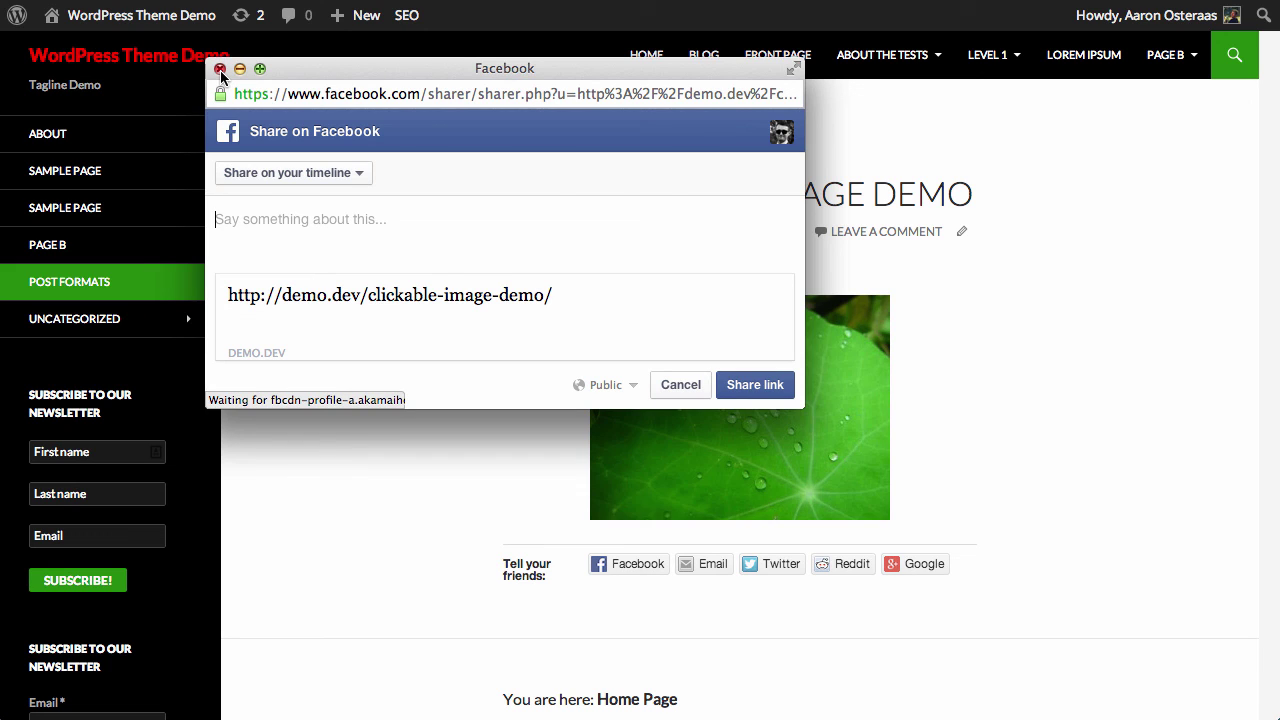
{"action": "left_click", "coordinate": [220, 69]}
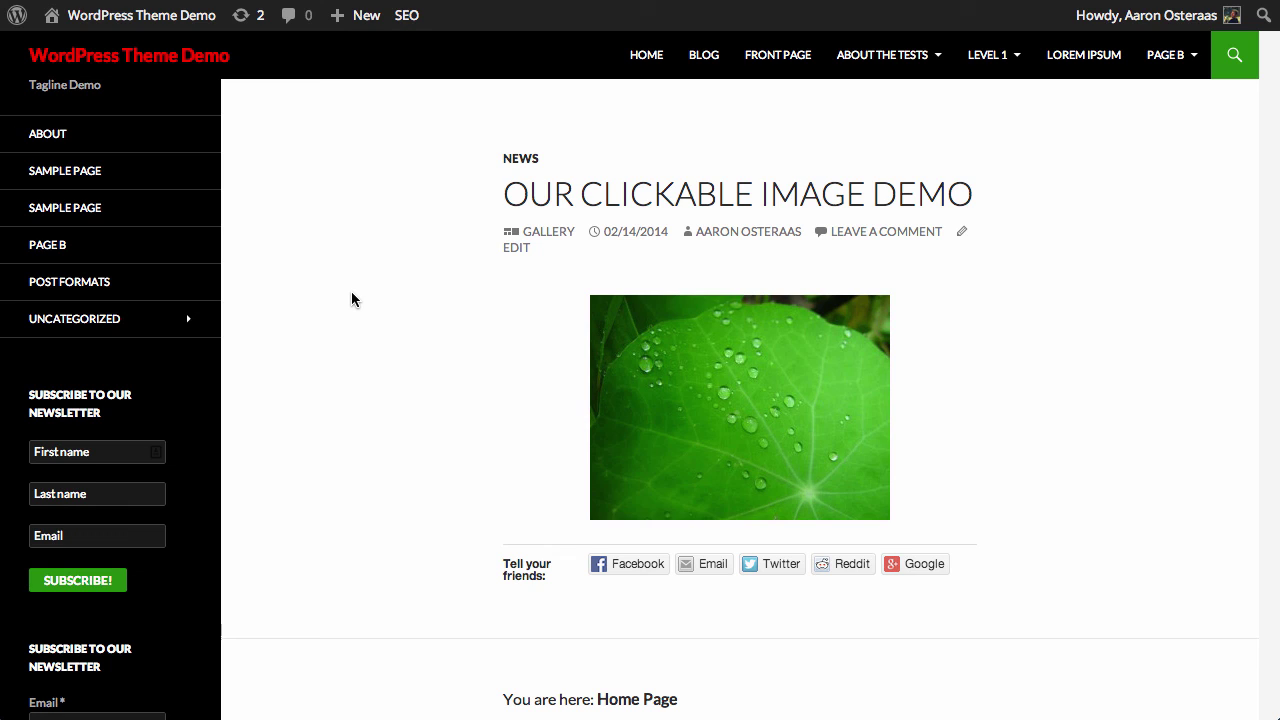
Open the Our Clickable Image Demo post to check the sharing buttons on its single page.
{"action": "left_click", "coordinate": [603, 205]}
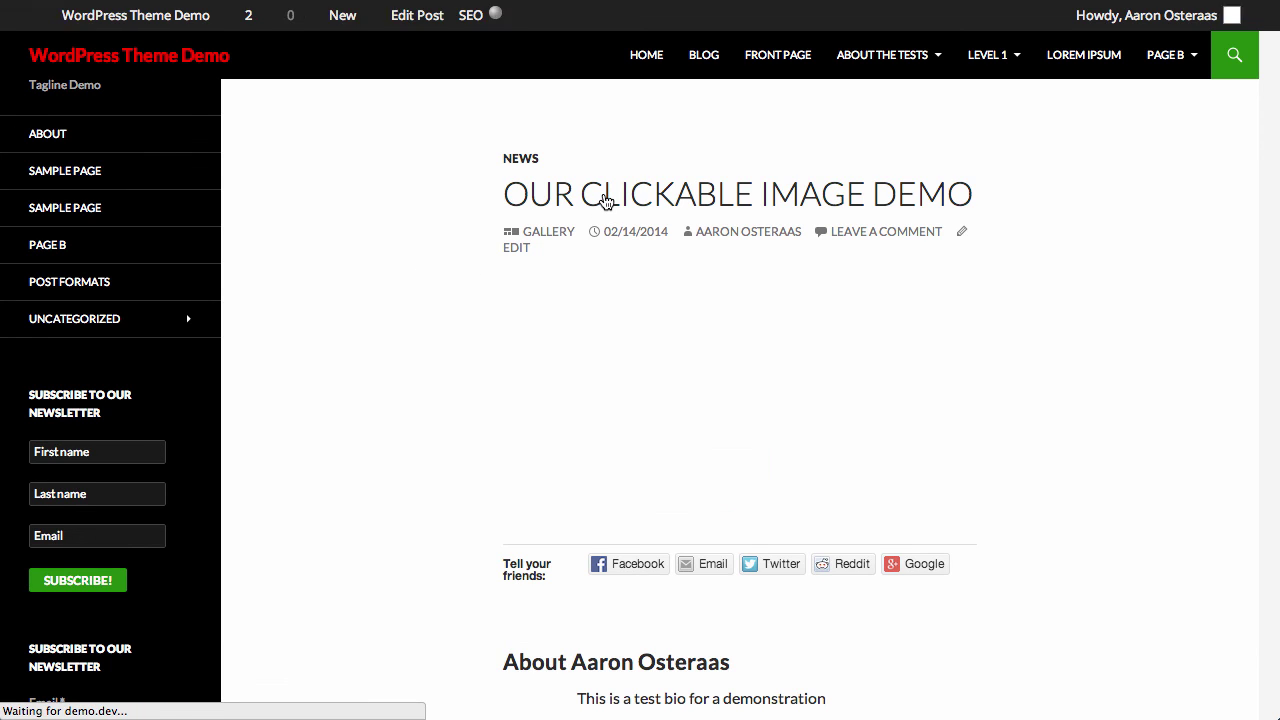